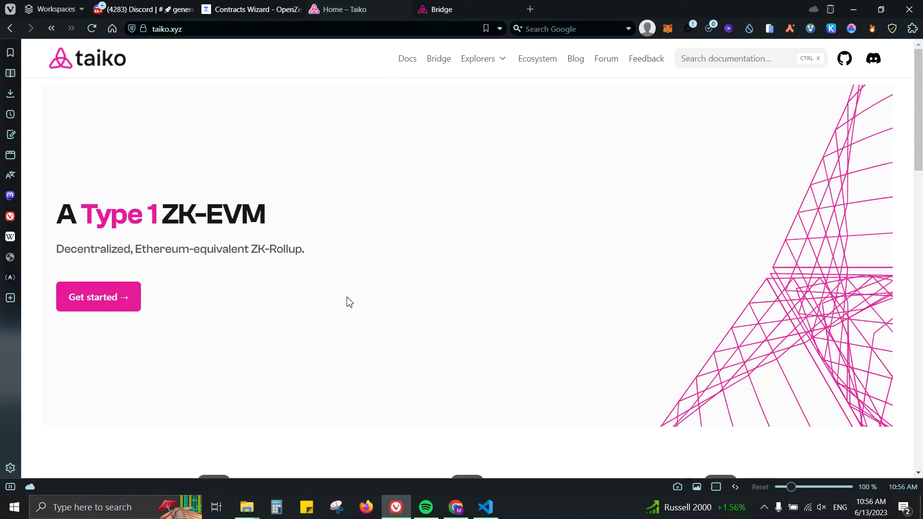
Open the DeFi Chronicles faucets page (defichronicles.xyz/faucets) in a new tab
left_click(529, 9)
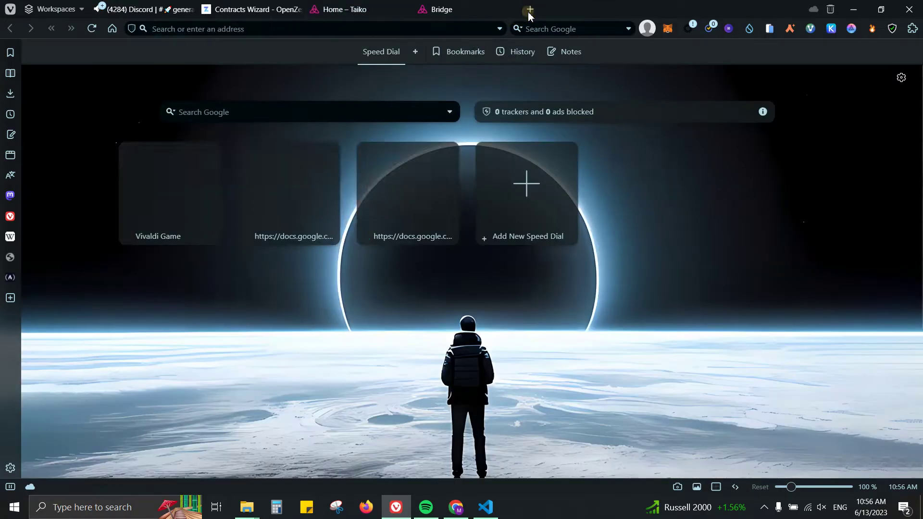
left_click(443, 34)
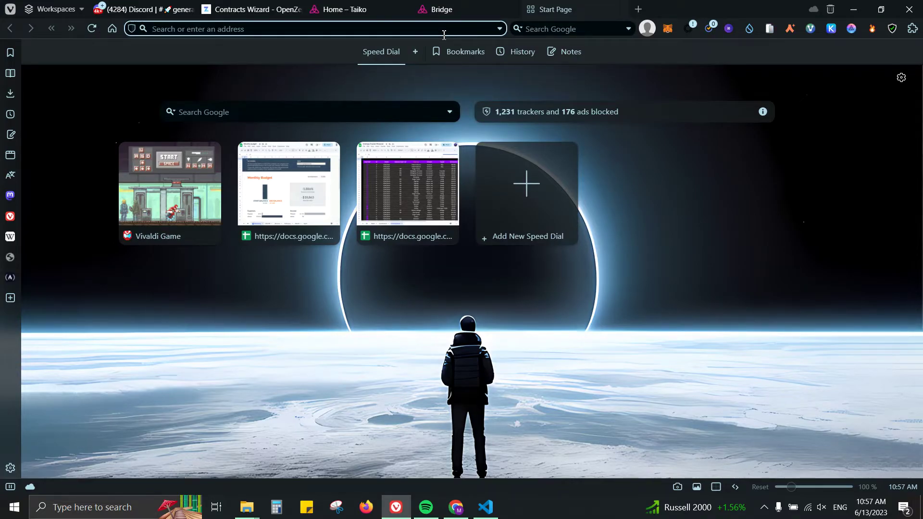
type("defi")
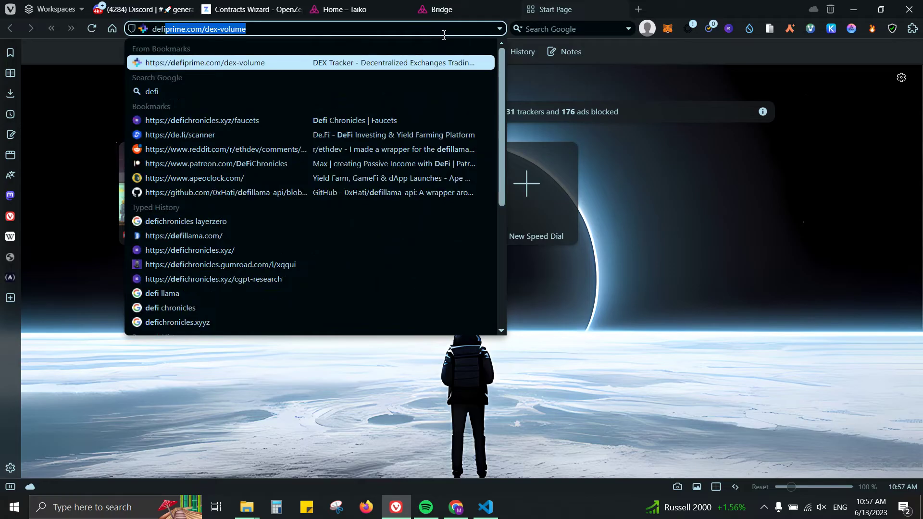
type("chronicles.xyz/faucets")
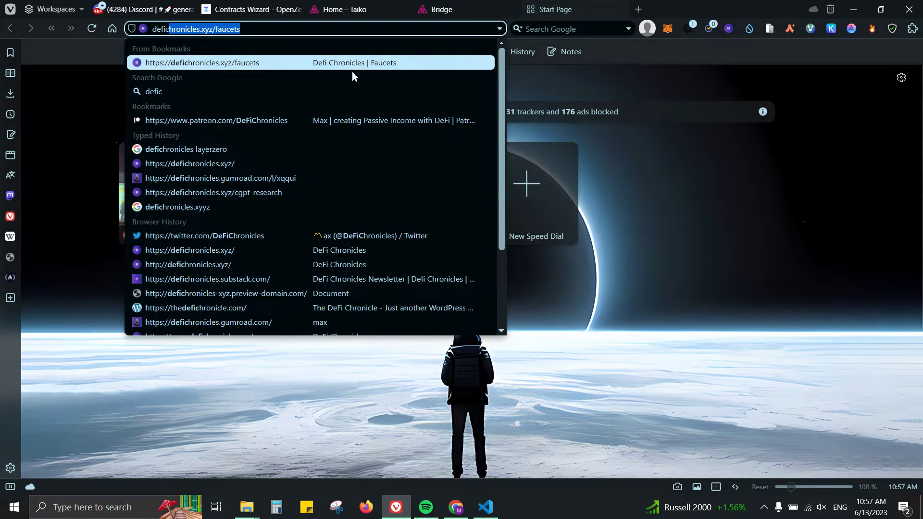
left_click(350, 69)
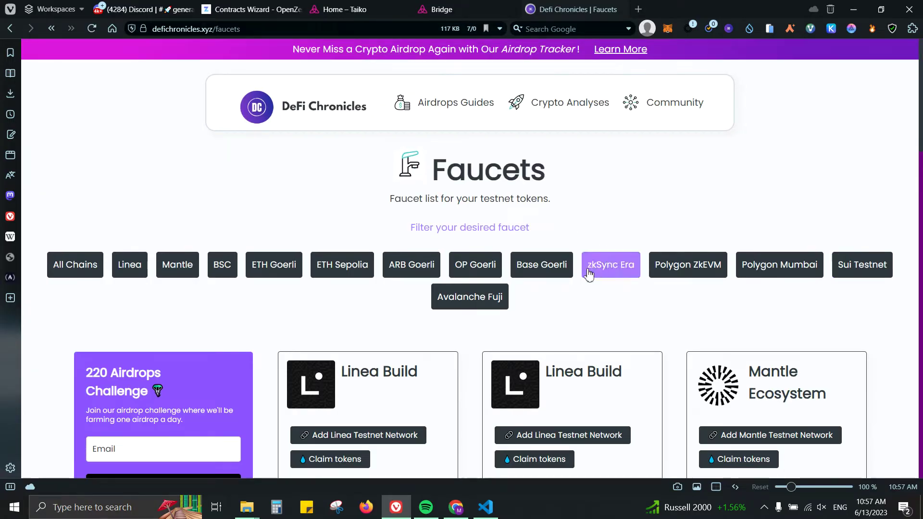
Filter the faucet list to ETH Sepolia, browse it, then close the tab
left_click(344, 274)
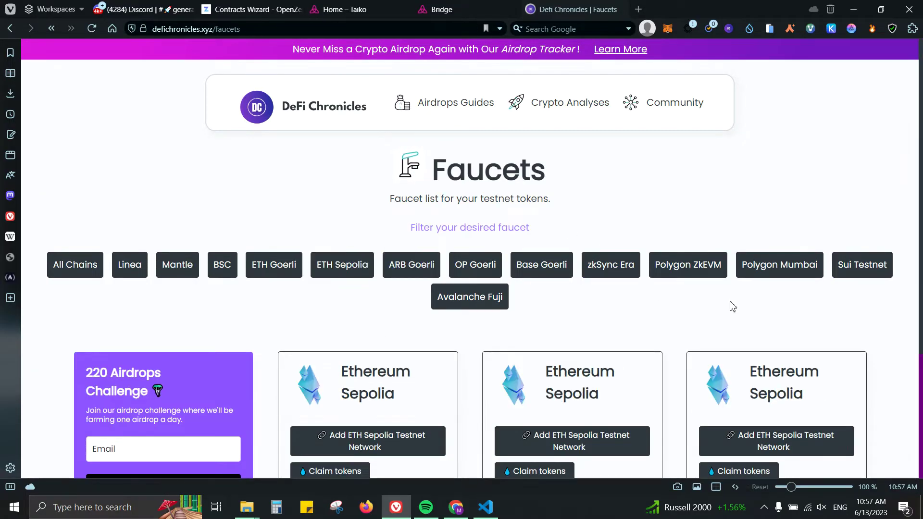
scroll(825, 287, "down", 3)
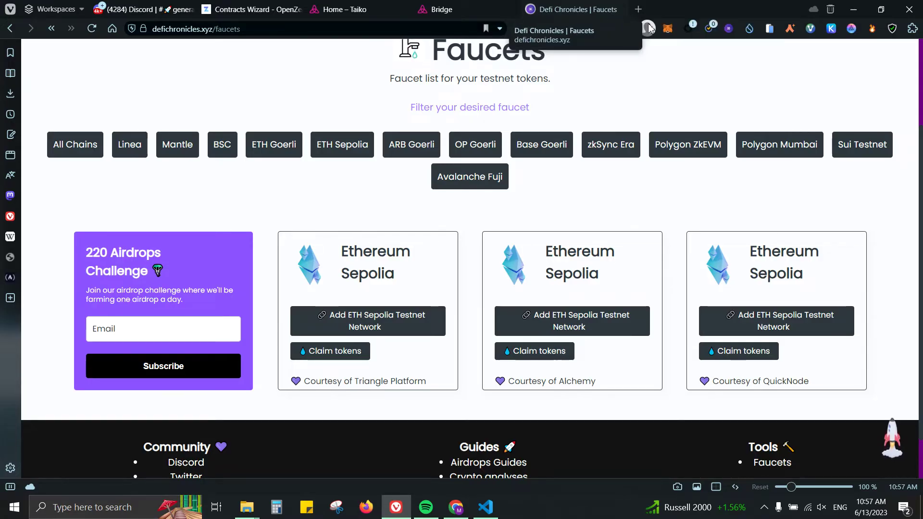
left_click(622, 11)
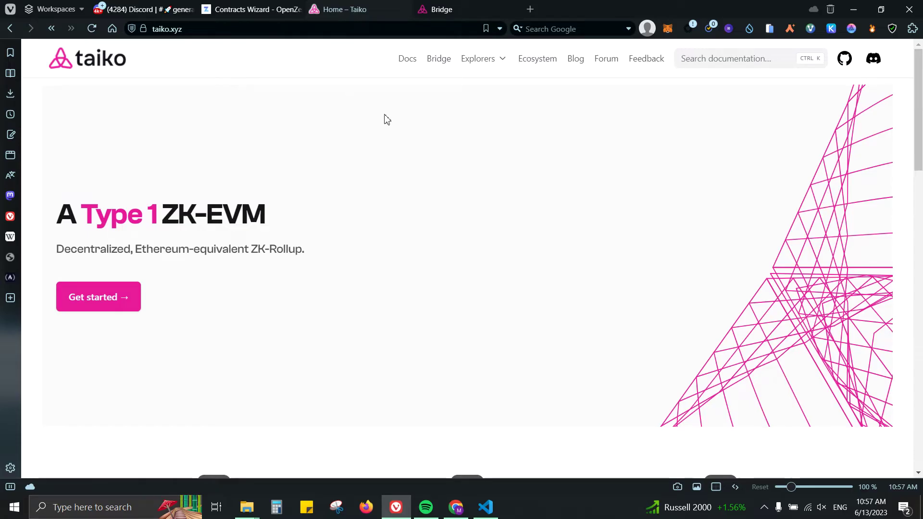
Open the Taiko Bridge faucet and select Bull Token, already minted
left_click(447, 69)
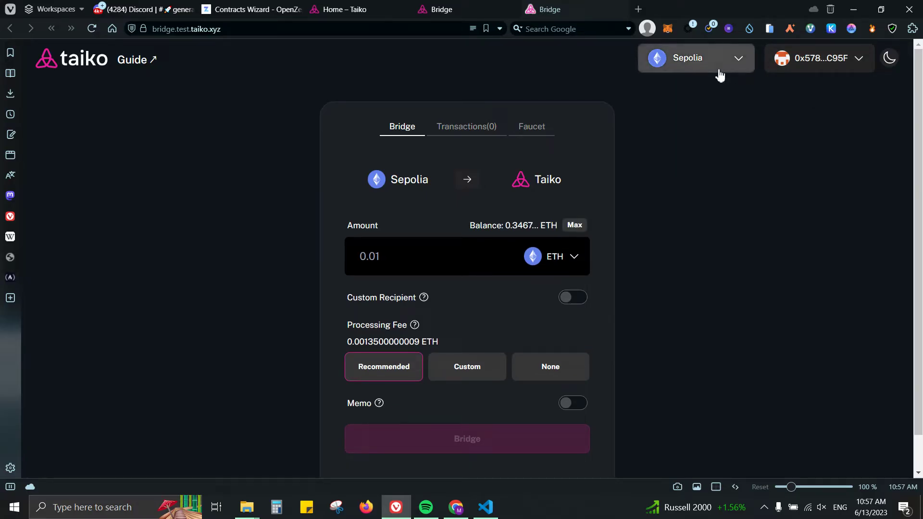
left_click(532, 128)
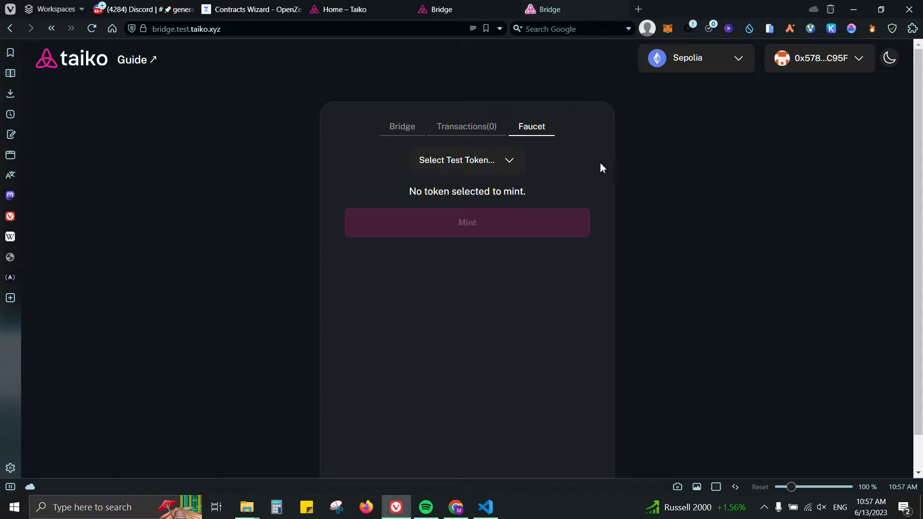
left_click(486, 173)
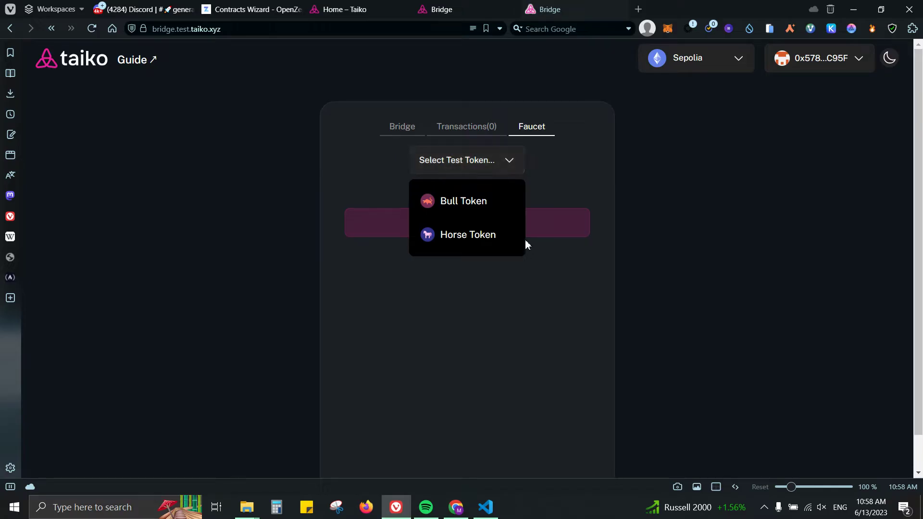
left_click(477, 216)
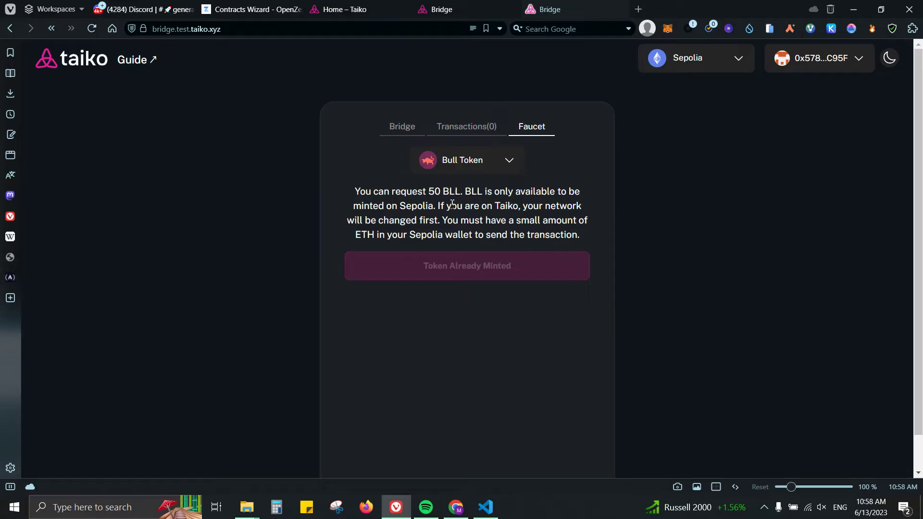
Switch the faucet to Horse Token, then return to the Bridge transfer form
left_click(459, 161)
left_click(460, 235)
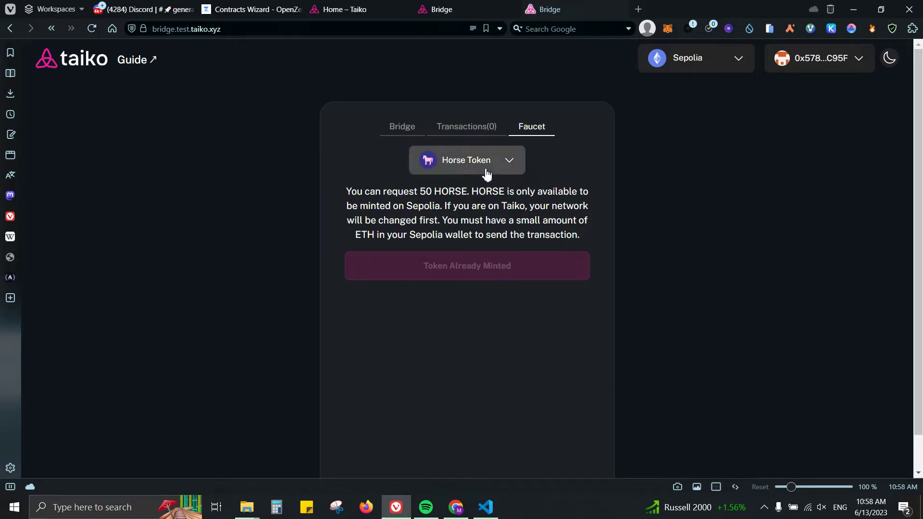
left_click(405, 129)
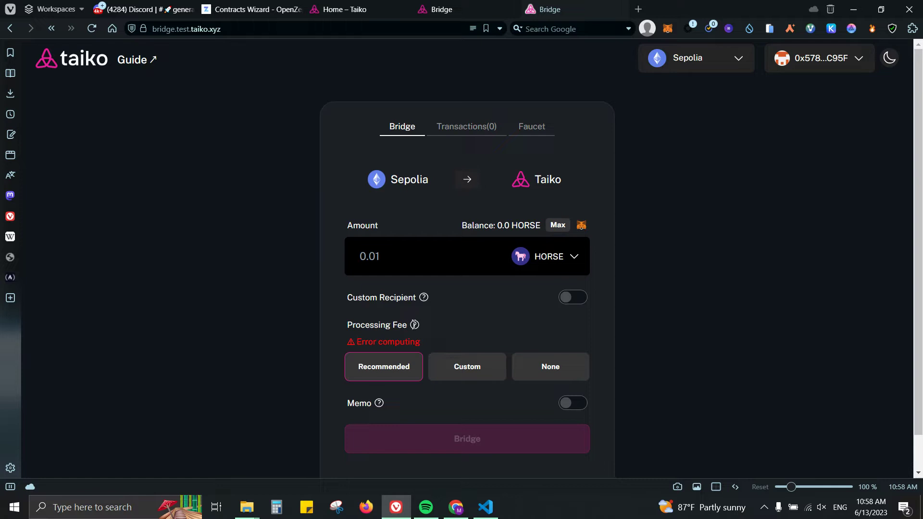
Choose BLL and enter 50 as the amount to bridge from Sepolia to Taiko
left_click(560, 266)
left_click(537, 326)
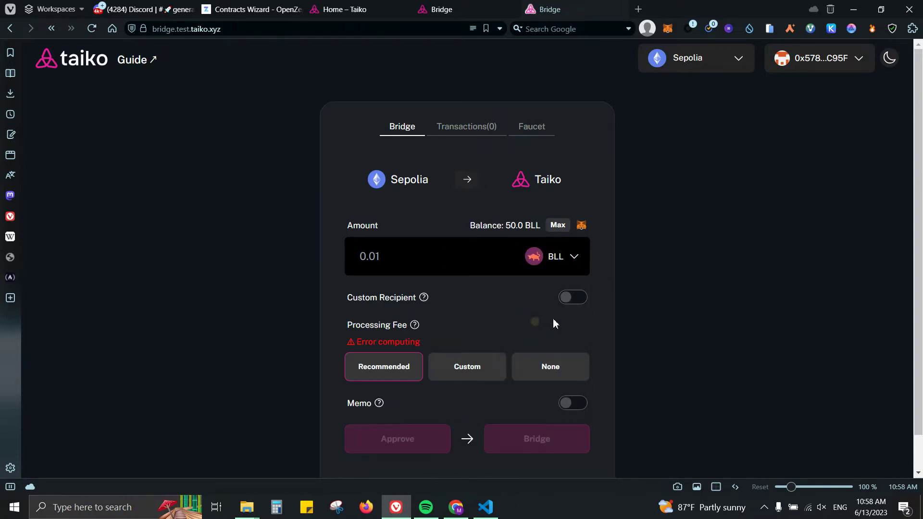
left_click(446, 248)
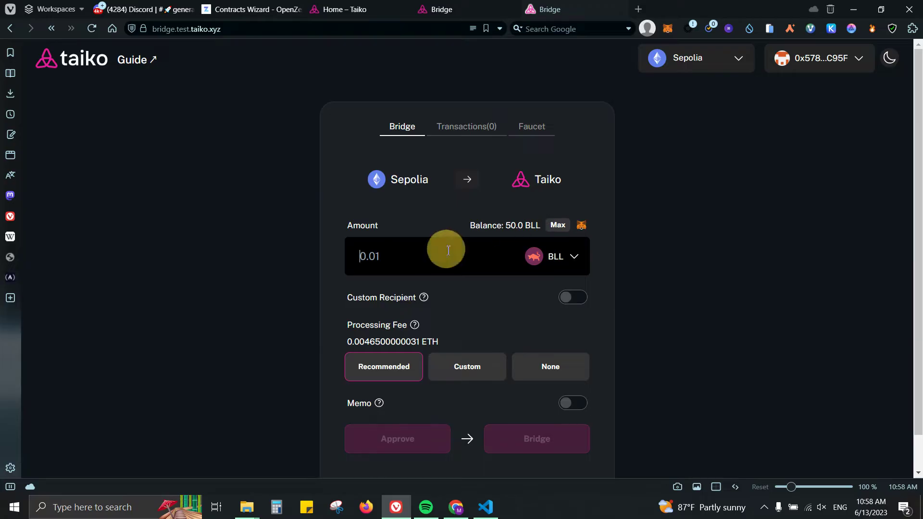
type("50")
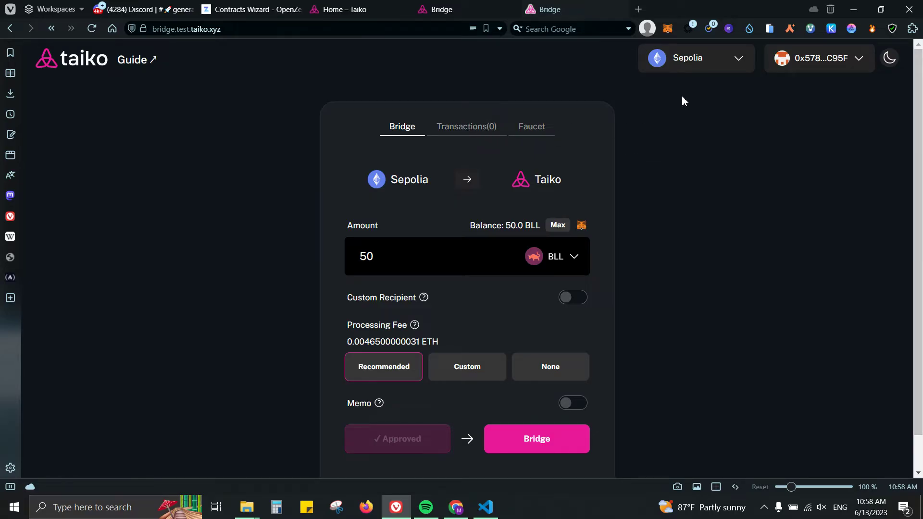
Open chainlist.org in a new tab and search for 'taiko'
left_click(638, 9)
type("chainli")
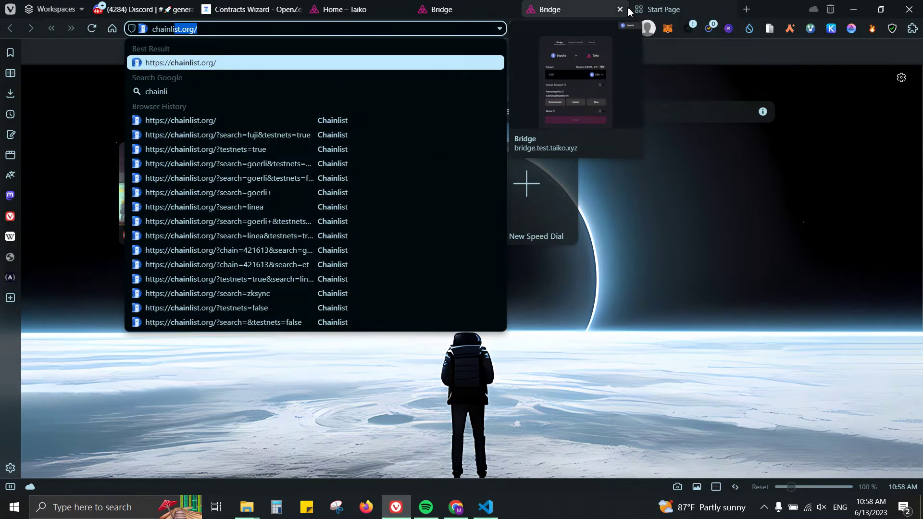
key("Return")
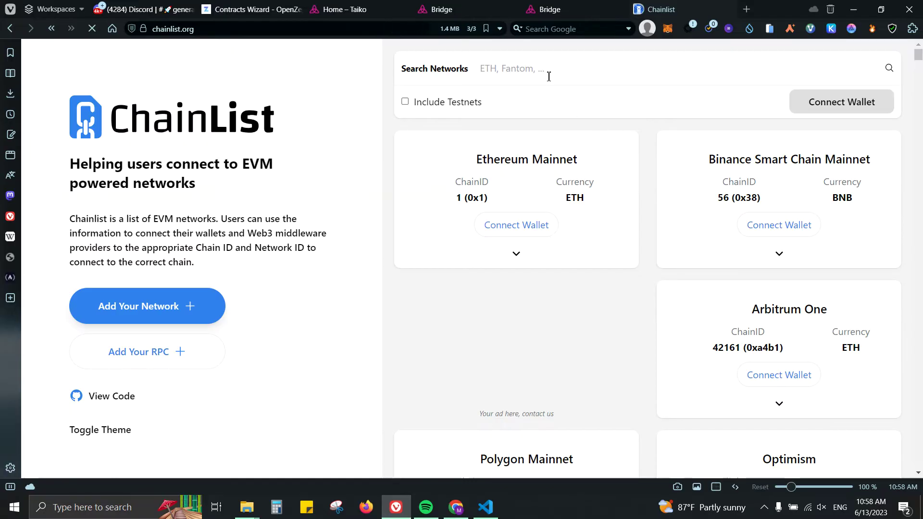
left_click(549, 76)
type("a")
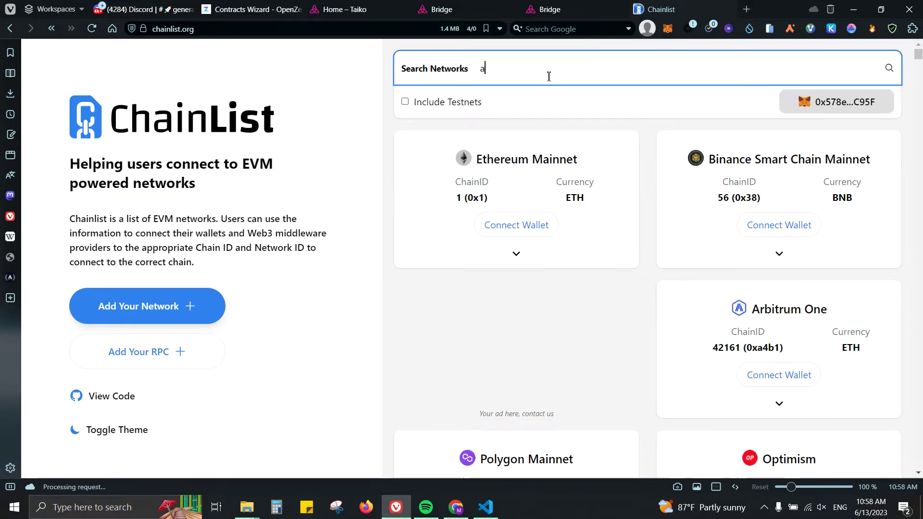
key("BackSpace")
type("taiko")
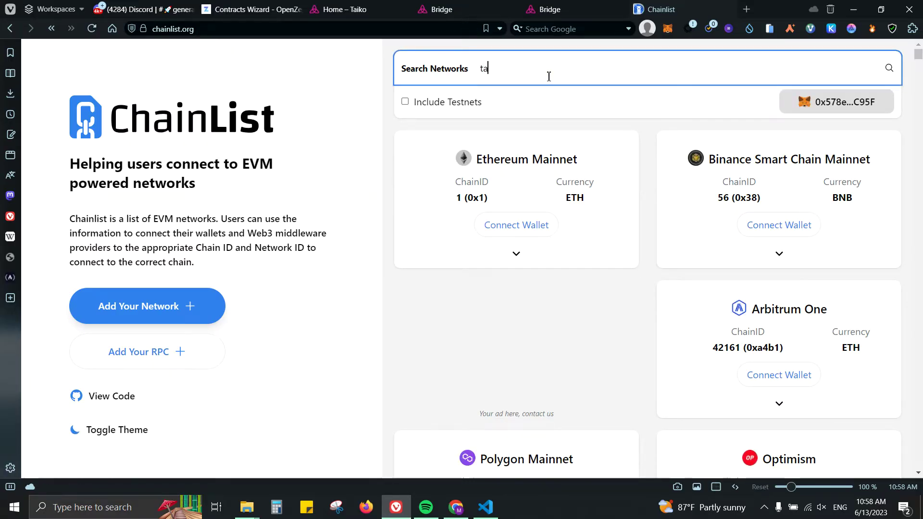
left_click(406, 109)
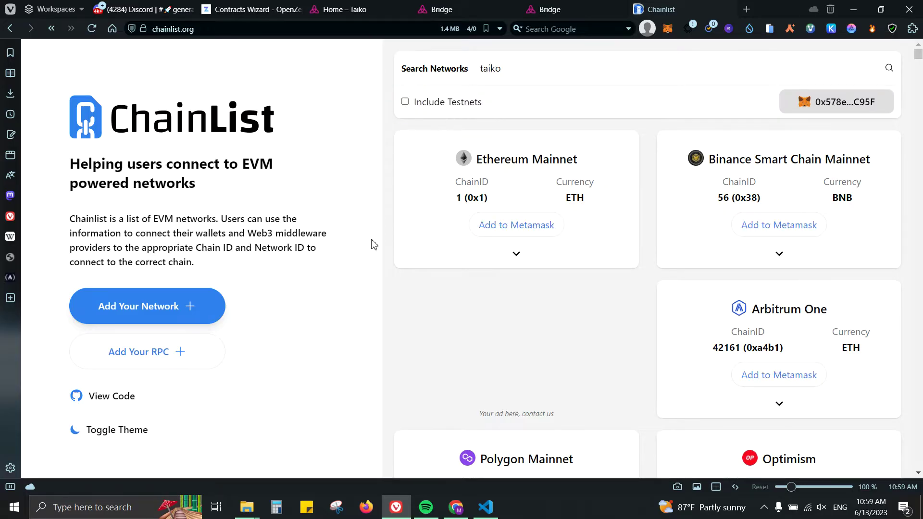
Include testnets to list Taiko Alpha-2 and Alpha-3, then close the ChainList tab
left_click(405, 102)
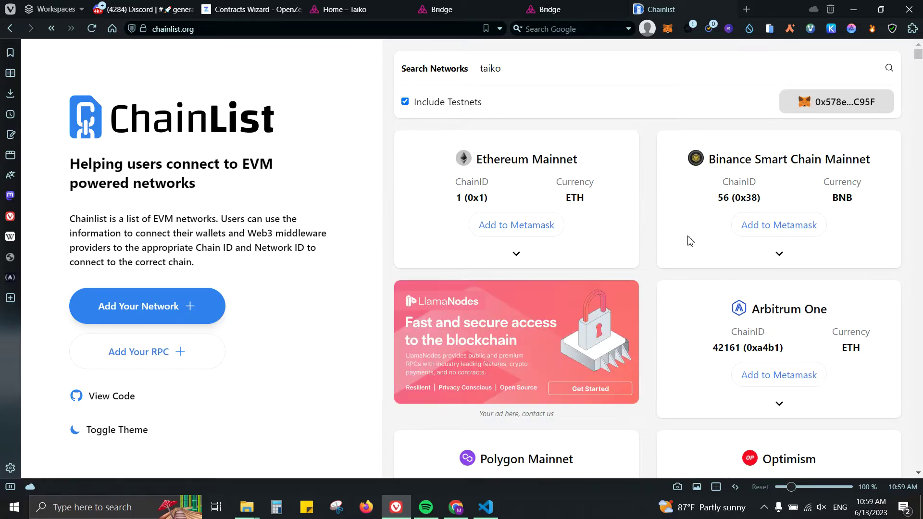
left_click(512, 73)
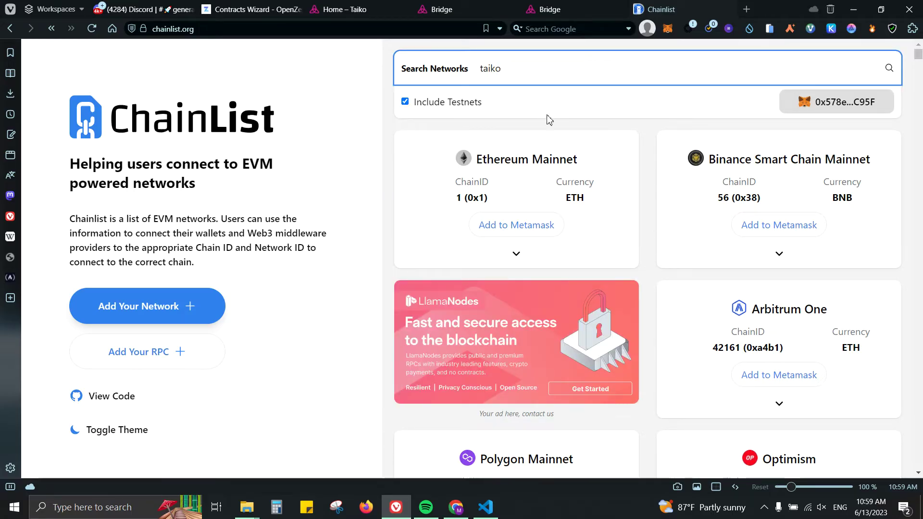
left_click(549, 120)
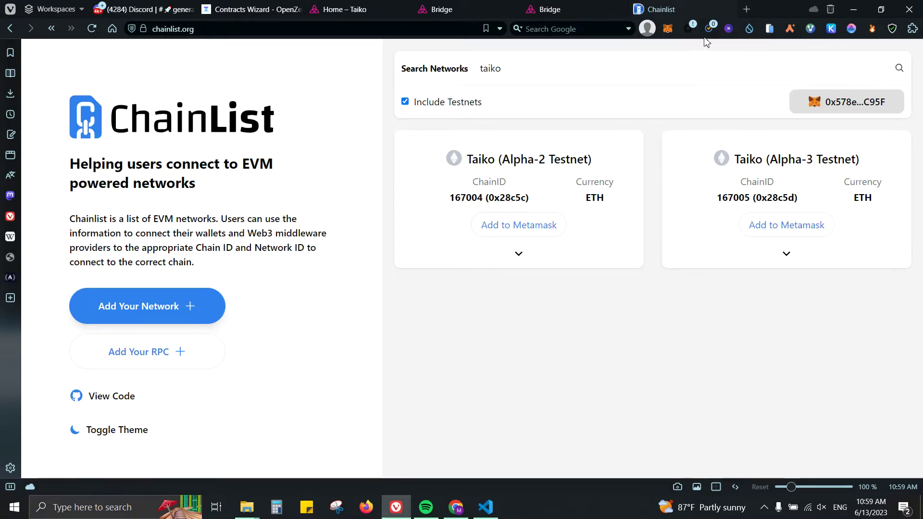
left_click(726, 9)
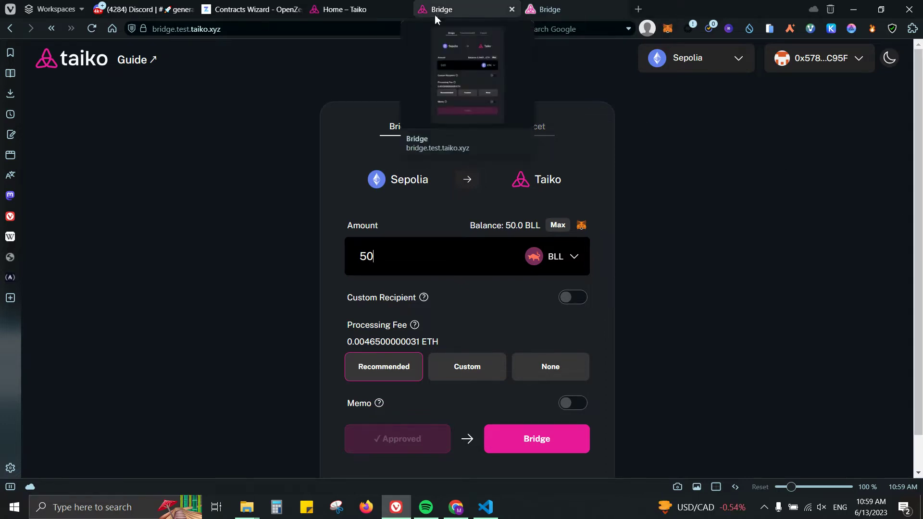
Go from the Taiko home page to the Docs 'Swap tokens' guide and scroll to its Steps
left_click(387, 9)
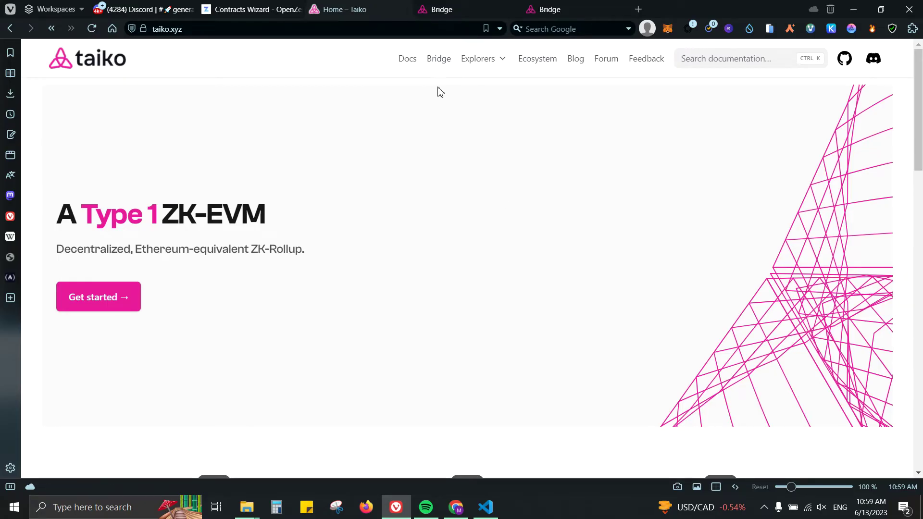
left_click(408, 60)
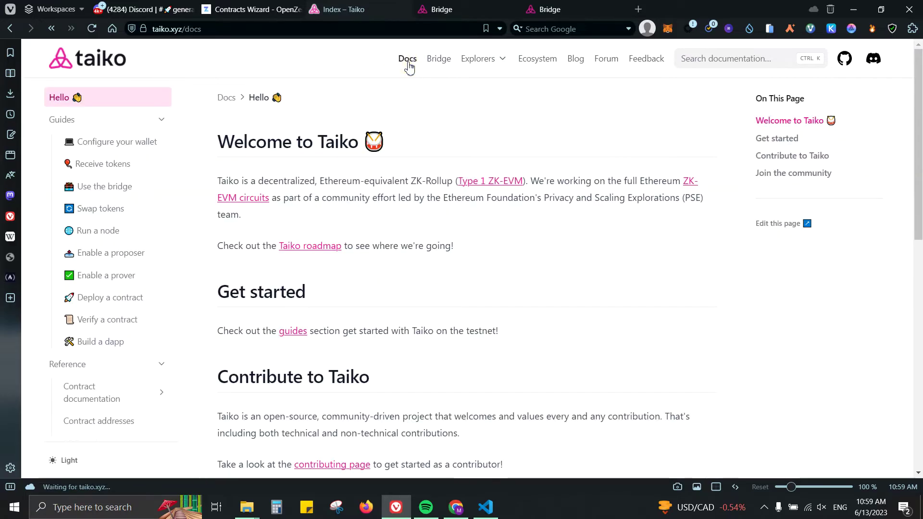
left_click(100, 209)
scroll(463, 233, "down", 2)
scroll(466, 236, "down", 1)
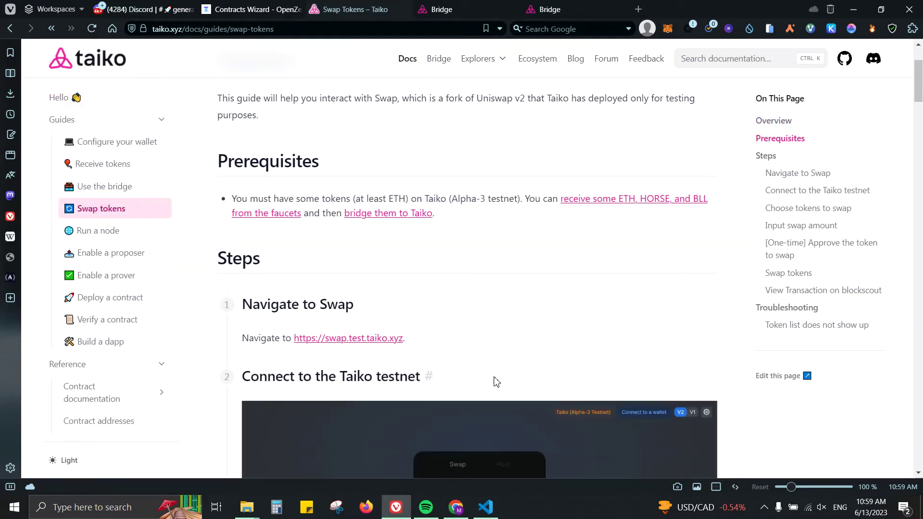
Open swap.test.taiko.xyz from the guide and close both Bridge tabs
left_click(370, 339)
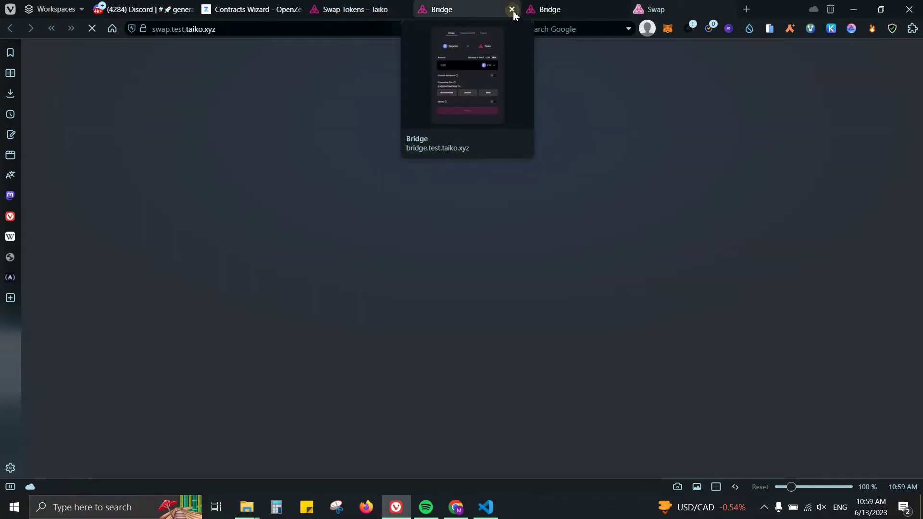
left_click(513, 9)
left_click(514, 9)
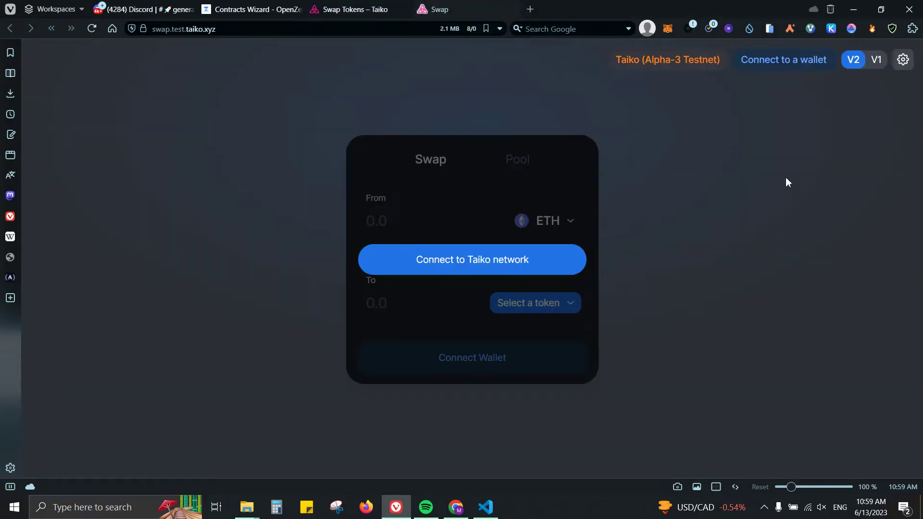
Connect the wallet, let MetaMask switch to Taiko Alpha-3 Testnet, and open the token picker
left_click(521, 259)
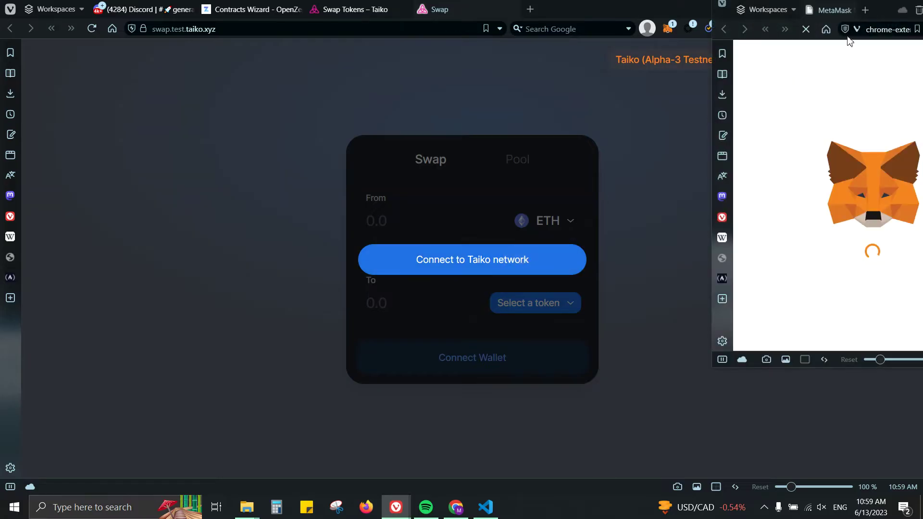
left_click_drag(883, 10, 647, 45)
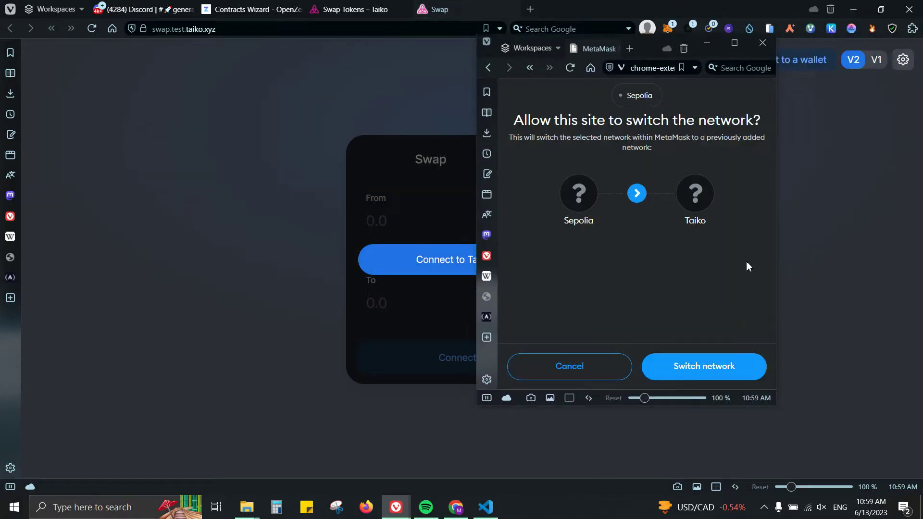
left_click(709, 371)
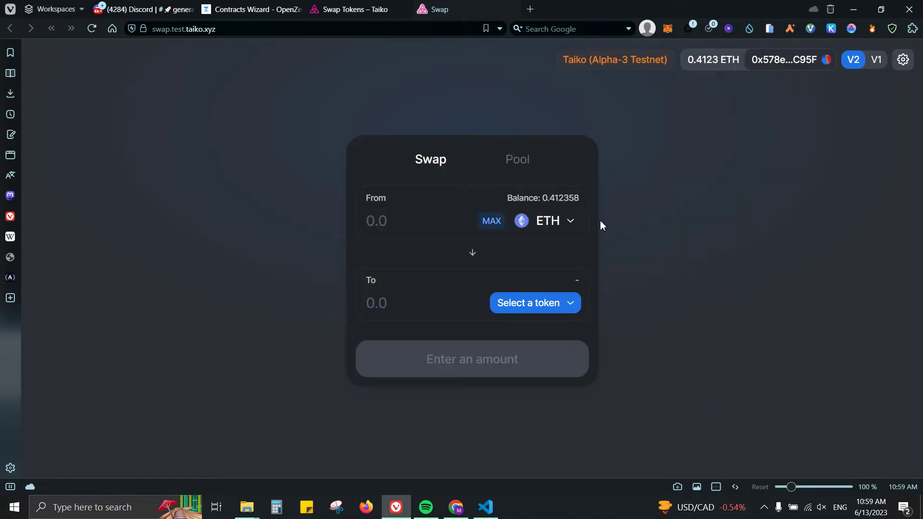
left_click(543, 309)
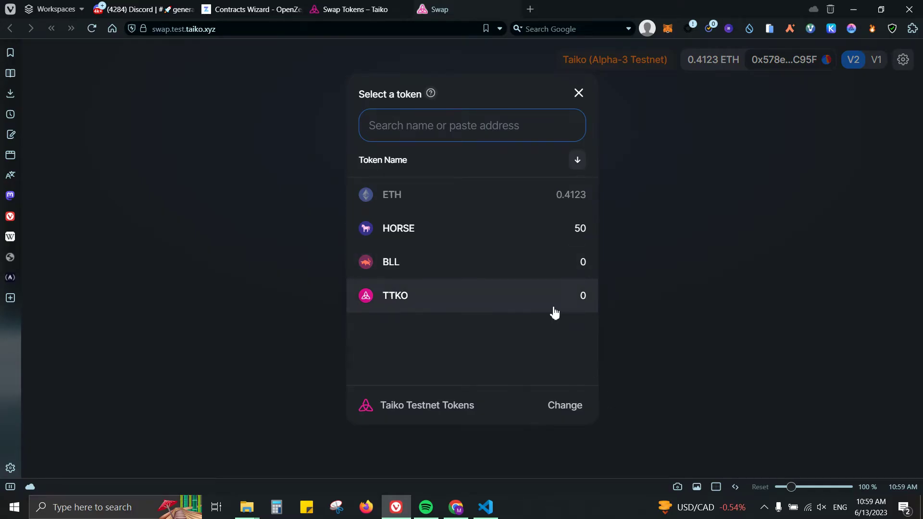
Set up and confirm a swap of 0.1 ETH for BLL
left_click(545, 261)
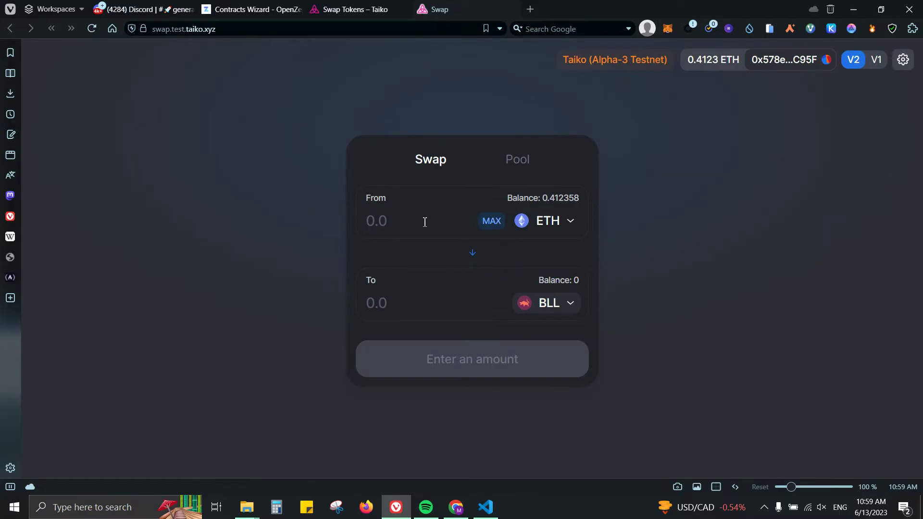
left_click(424, 222)
type("0.1")
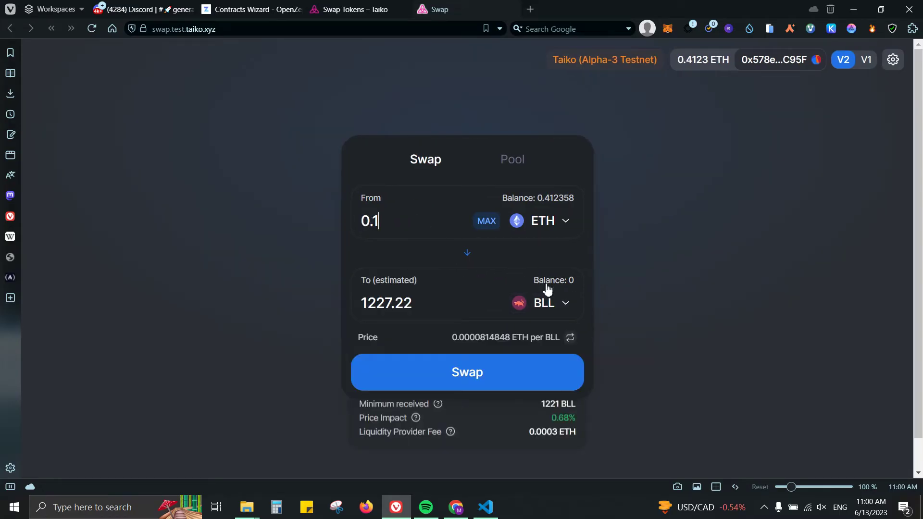
left_click(495, 373)
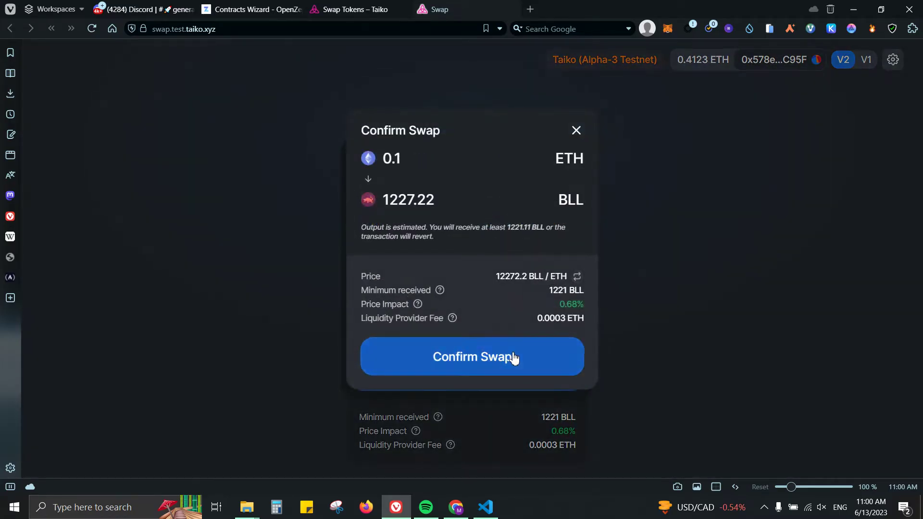
left_click(511, 356)
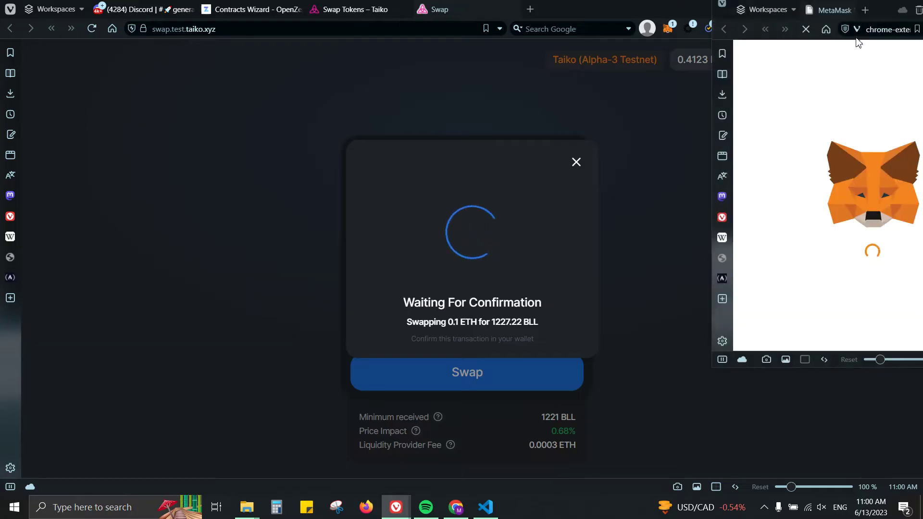
Approve the swap in MetaMask, dismiss the submitted notice, and go to the Pool view
left_click_drag(865, 13, 624, 62)
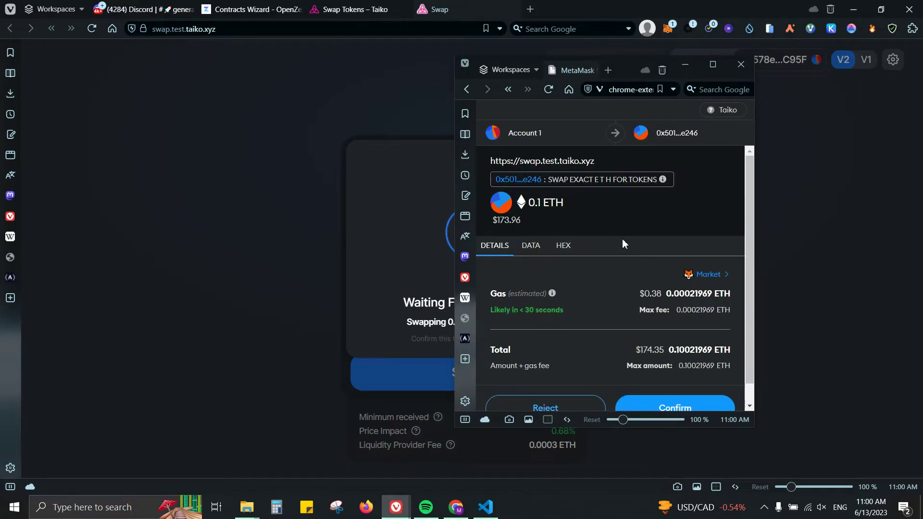
scroll(644, 336, "down", 1)
left_click(656, 395)
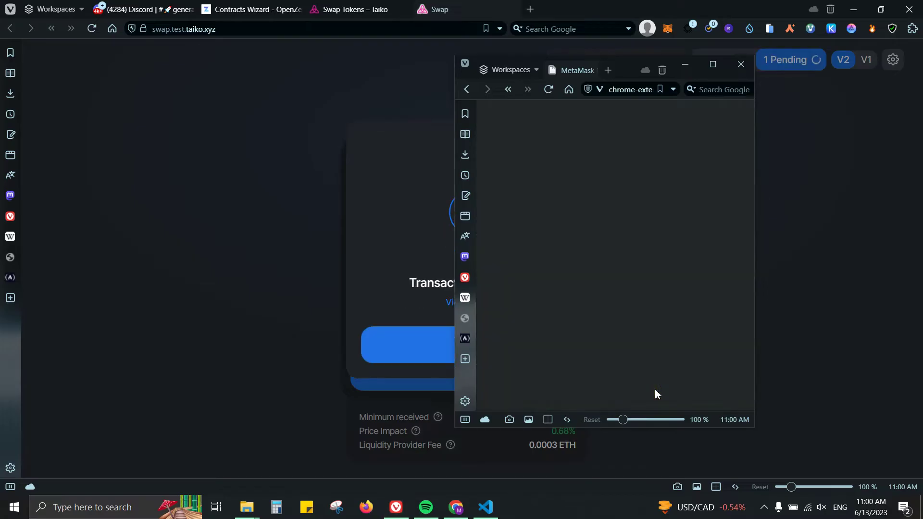
left_click(517, 342)
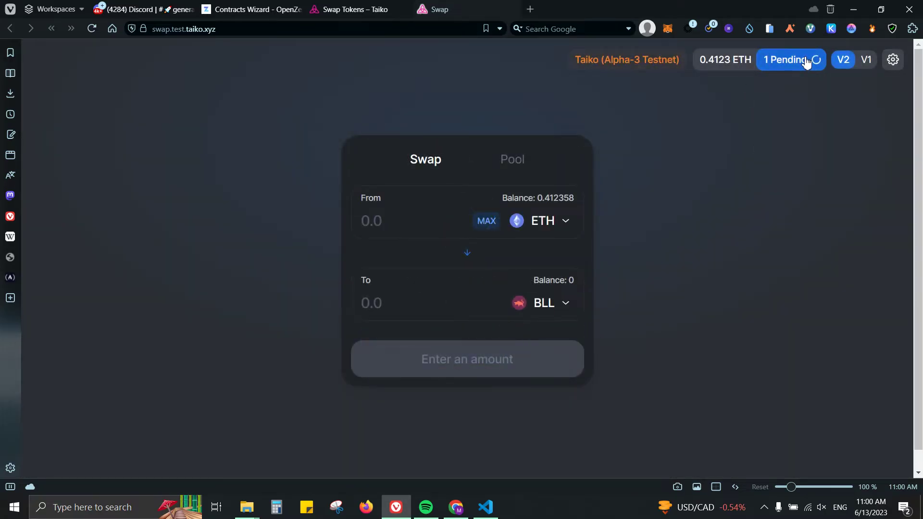
left_click(525, 163)
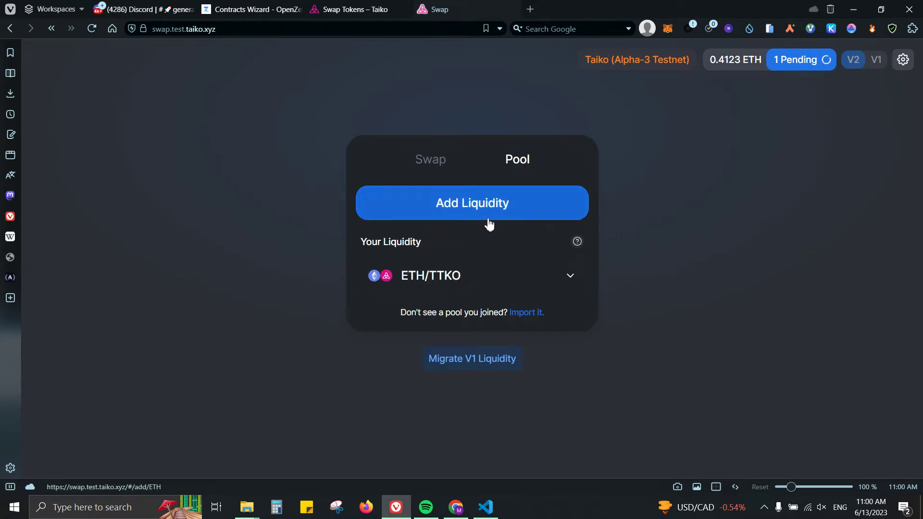
Start adding liquidity and check the wallet's assets and activity in MetaMask
left_click(517, 208)
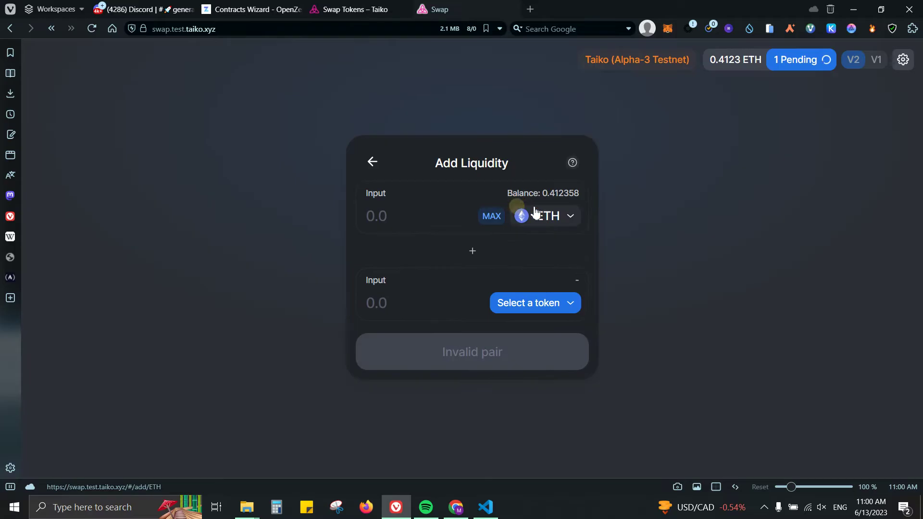
left_click(564, 303)
left_click(607, 311)
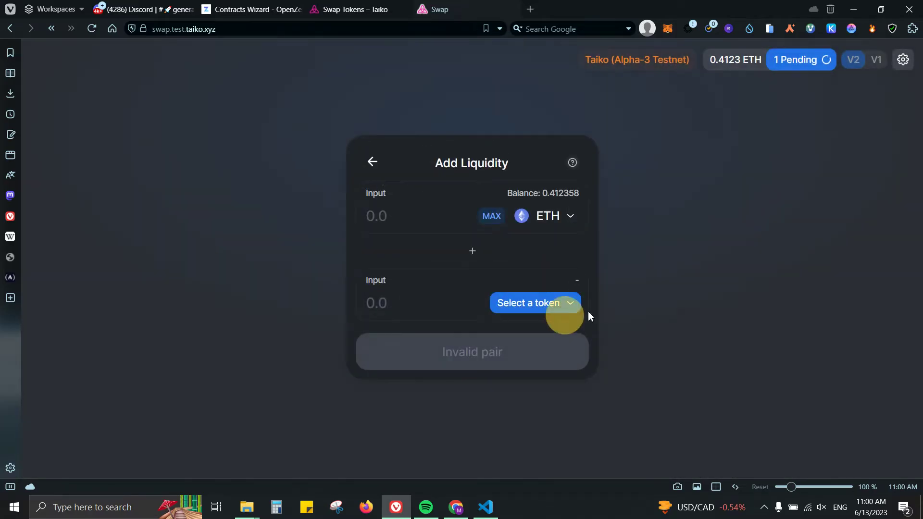
left_click(668, 29)
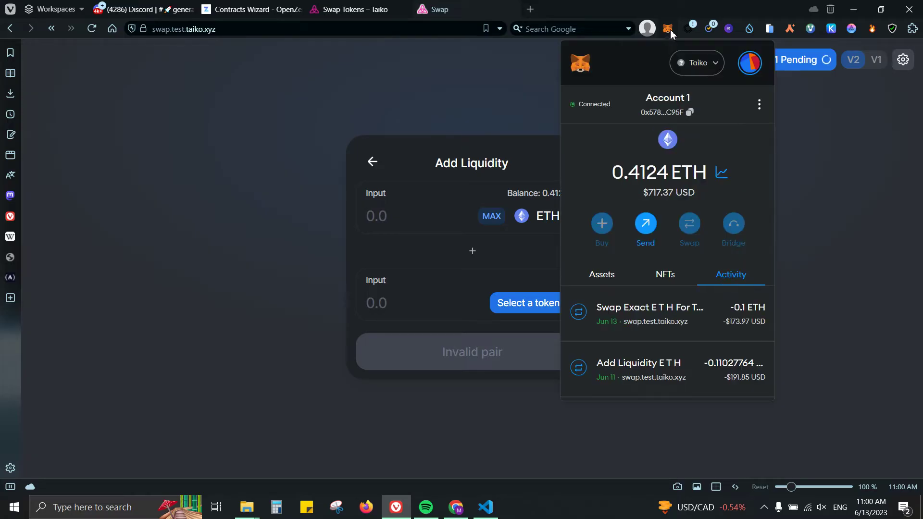
left_click(624, 270)
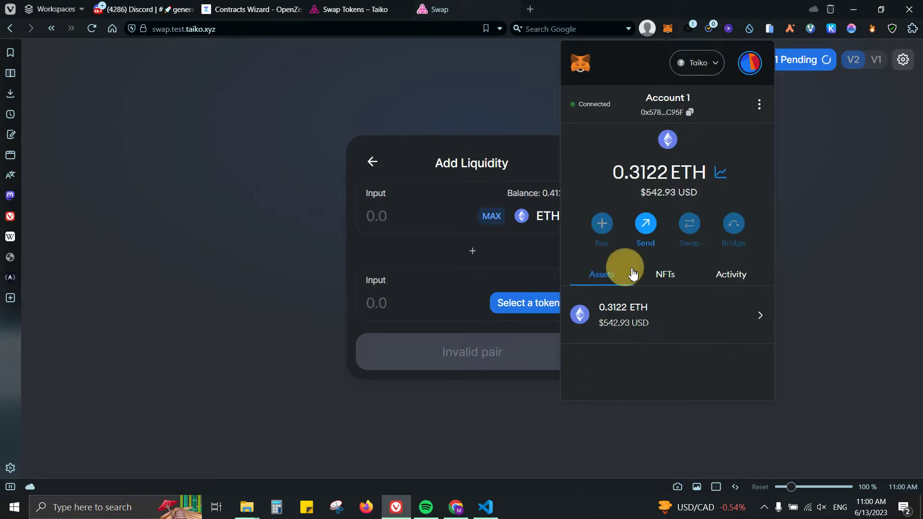
left_click(748, 277)
left_click(910, 221)
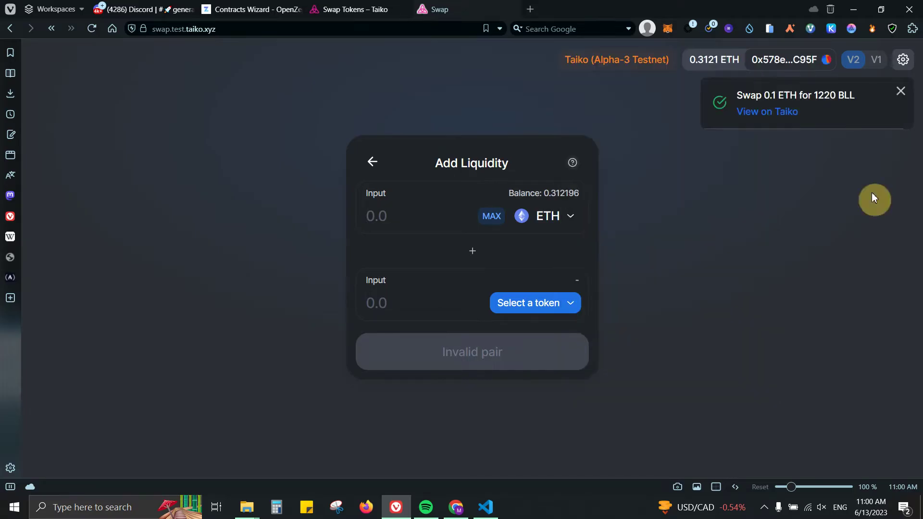
Pair BLL with ETH and fill both amounts with the maximum balances
left_click(565, 304)
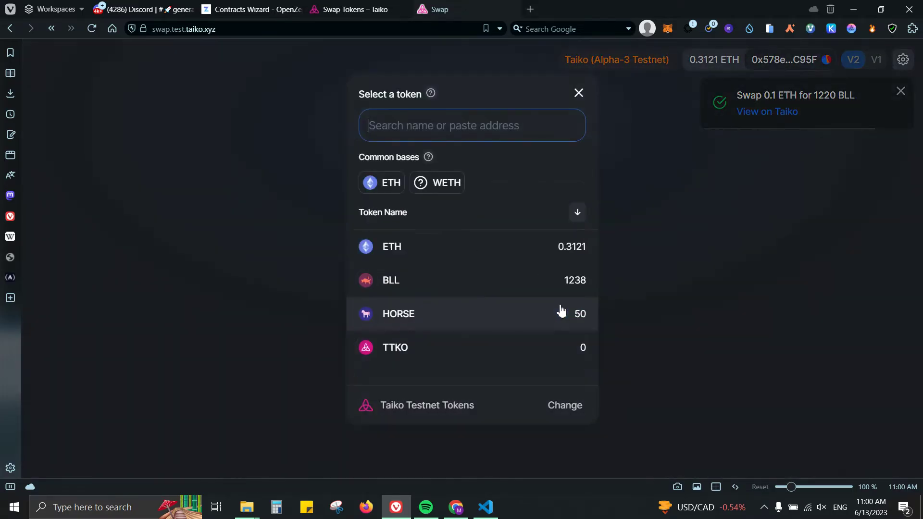
left_click(522, 283)
left_click(489, 302)
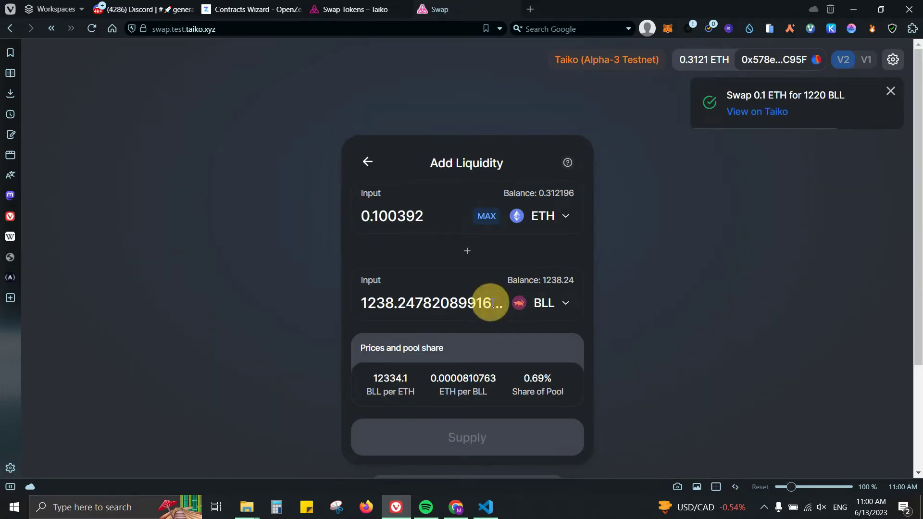
scroll(600, 304, "down", 2)
Approve BLL spending in MetaMask with the cap set to the full BLL balance
left_click(493, 376)
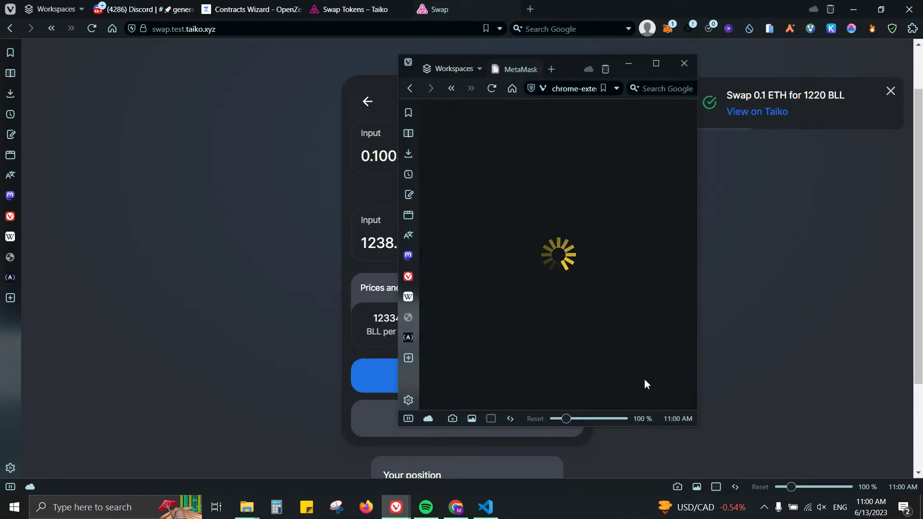
left_click(646, 323)
left_click(608, 387)
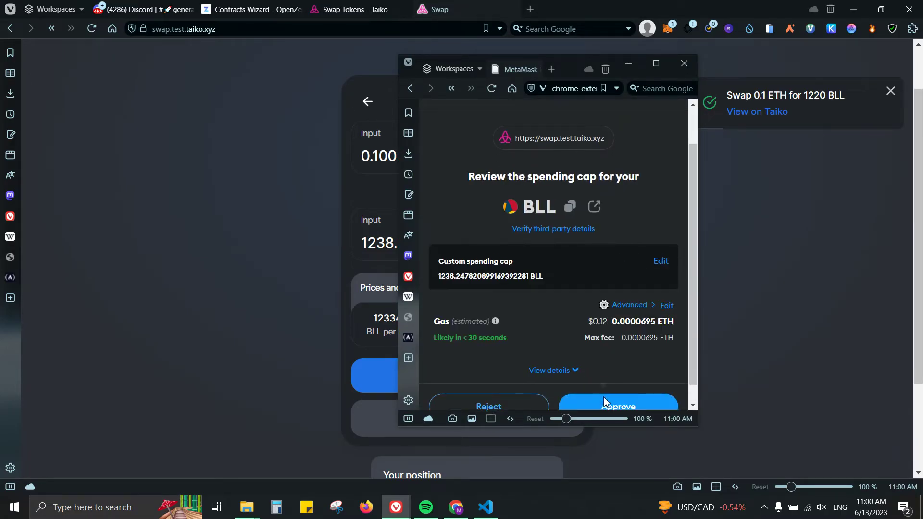
left_click(603, 396)
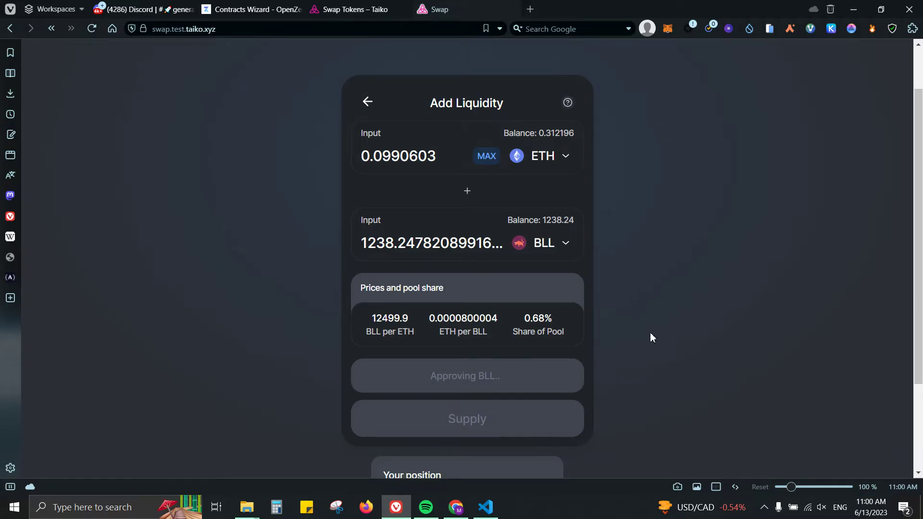
Speed up the pending BLL approval in MetaMask with a higher gas fee
scroll(650, 333, "down", 3)
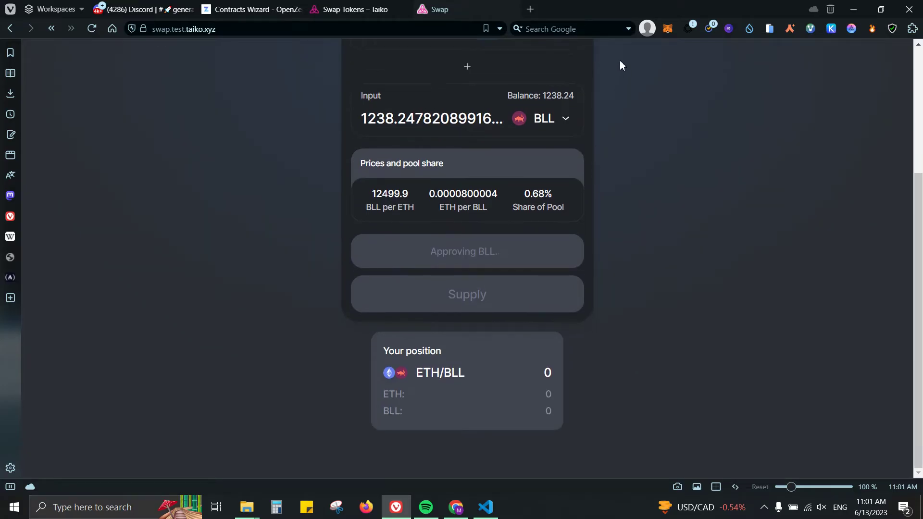
left_click(668, 30)
left_click(671, 31)
left_click(618, 366)
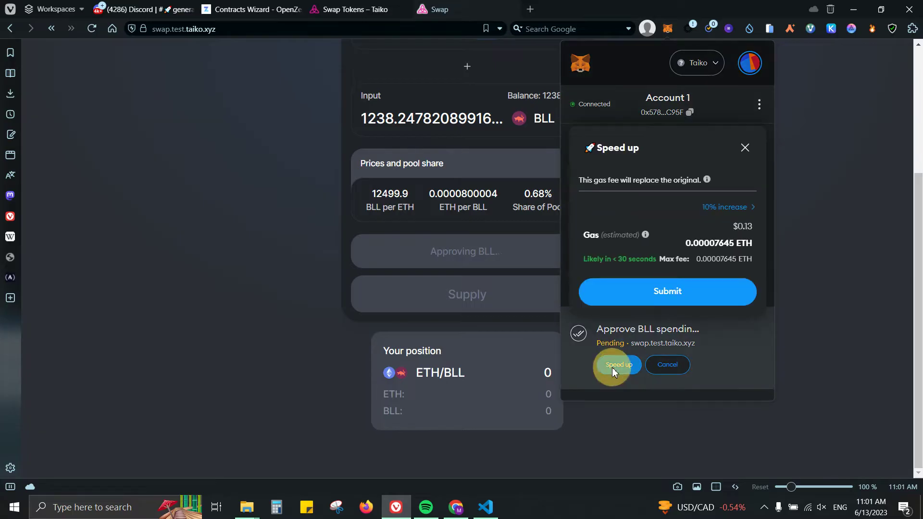
left_click(653, 287)
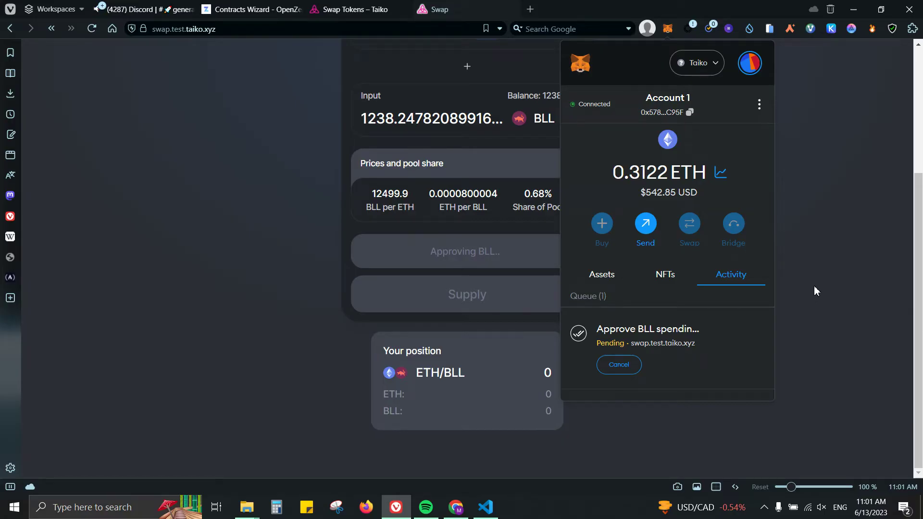
Close the wallet popup once approval completes and scroll back to the Add Liquidity form
left_click(835, 189)
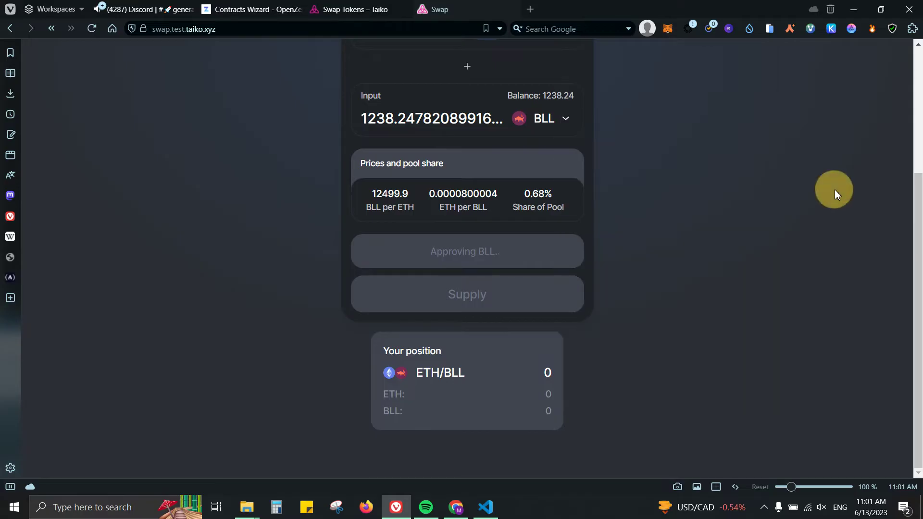
scroll(726, 313, "up", 4)
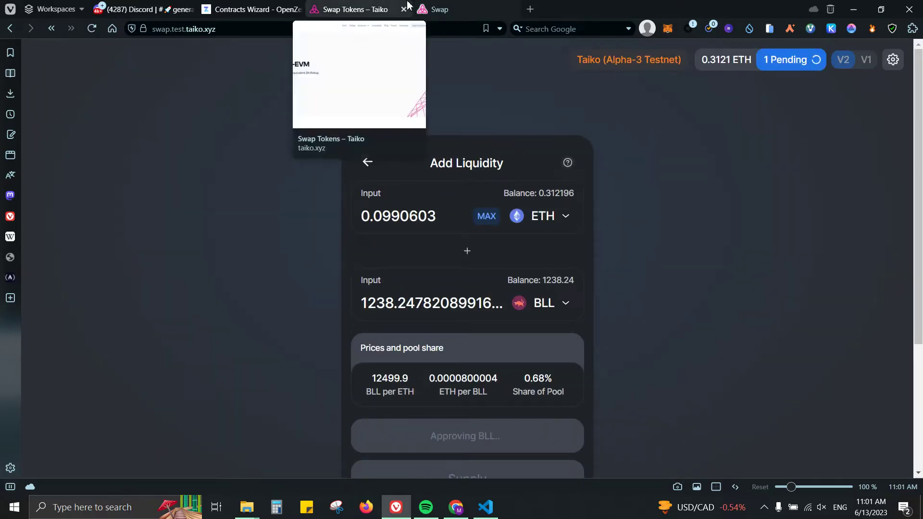
scroll(645, 231, "down", 4)
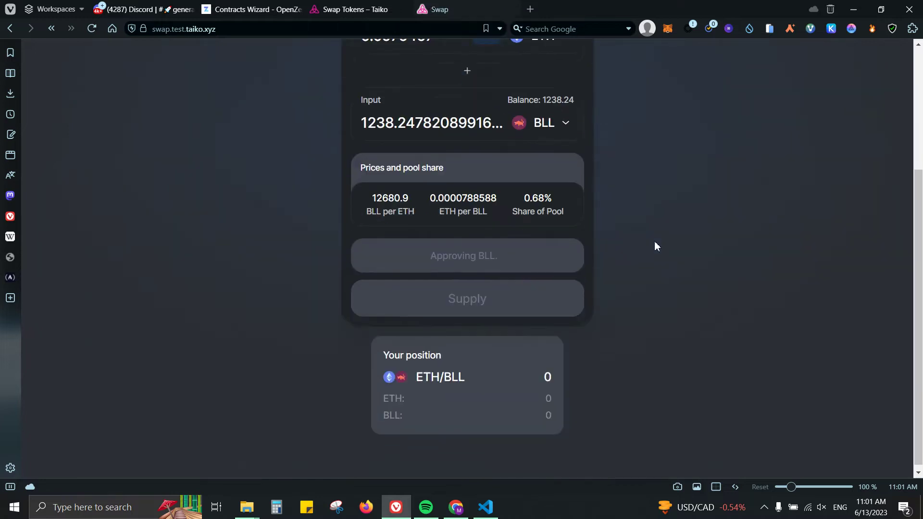
scroll(610, 350, "up", 3)
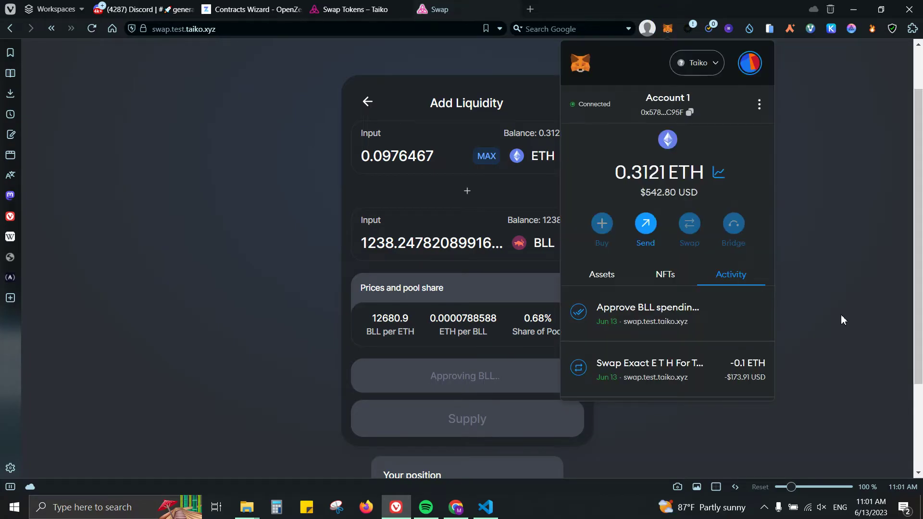
left_click(817, 255)
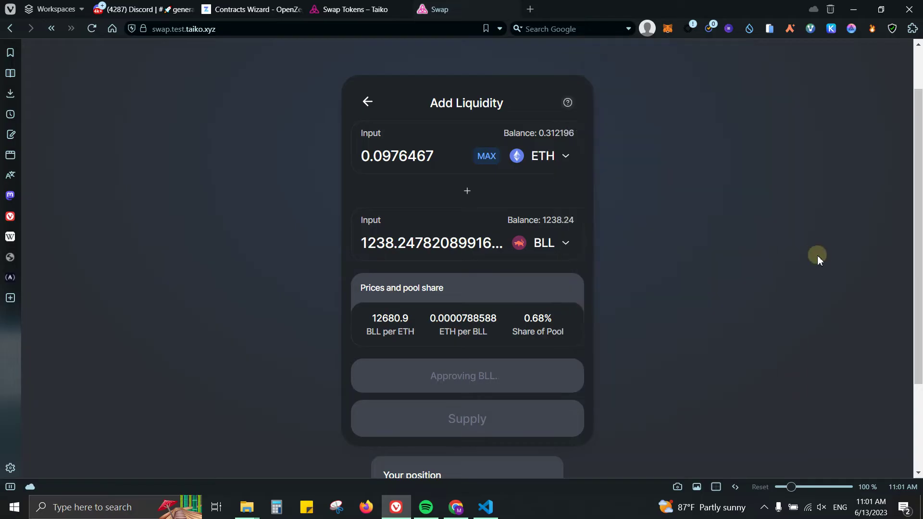
scroll(757, 321, "up", 1)
scroll(757, 322, "up", 2)
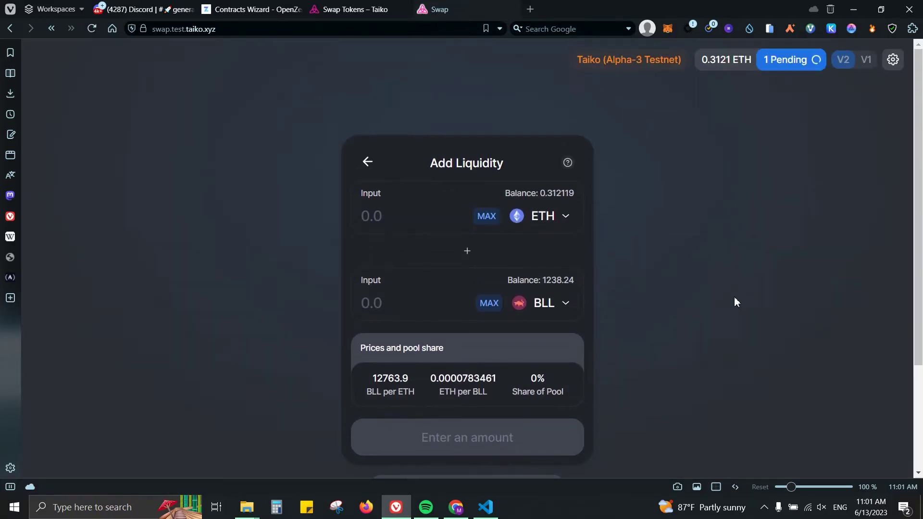
Supply the full 1238.2478 BLL balance with 0.0967202 ETH and confirm the deposit
left_click(504, 306)
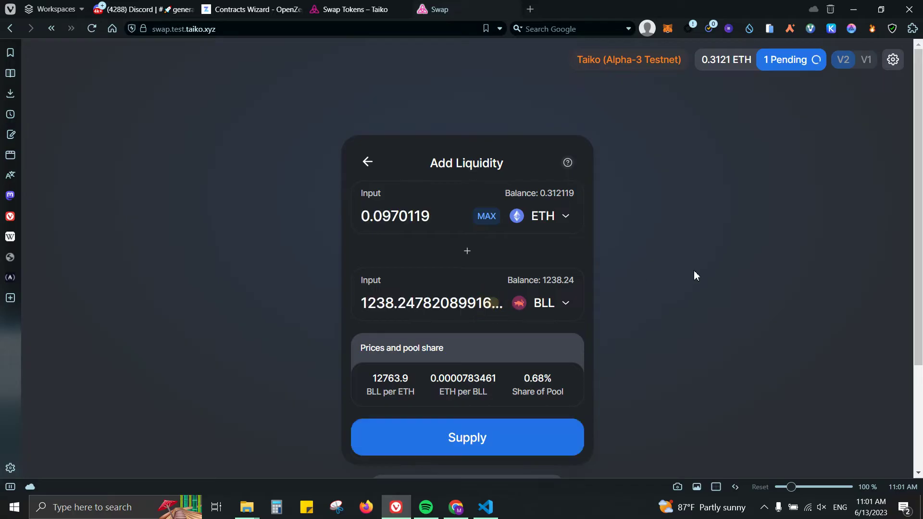
scroll(632, 325, "down", 3)
left_click(499, 321)
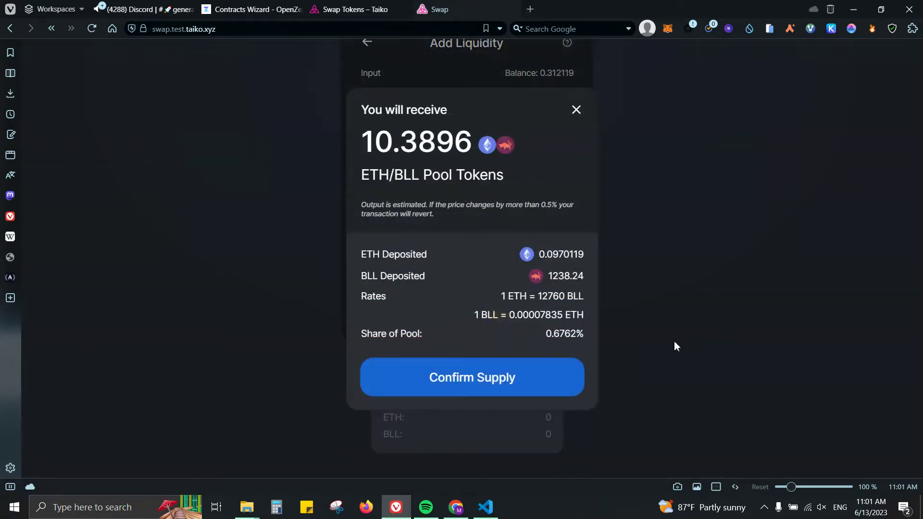
left_click(488, 377)
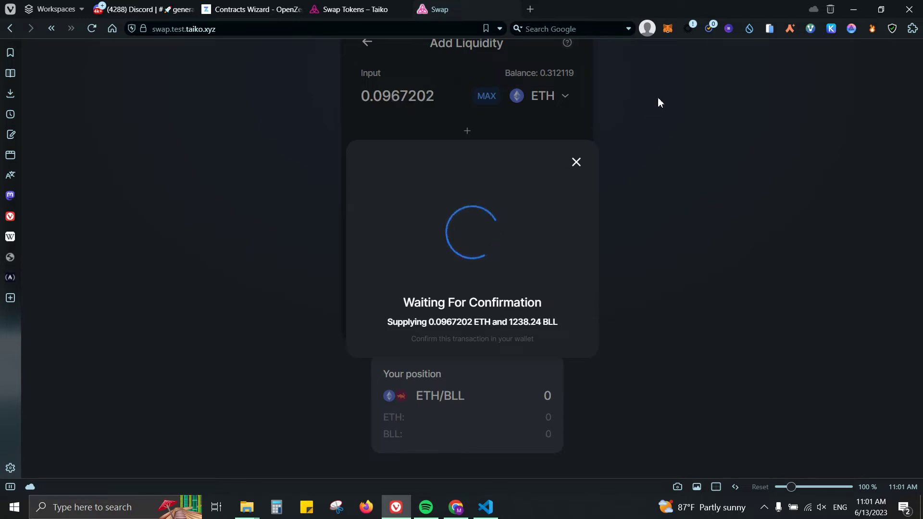
Check the wallet's token balances, dismiss the Waiting For Confirmation dialog, and reload the page
left_click(667, 35)
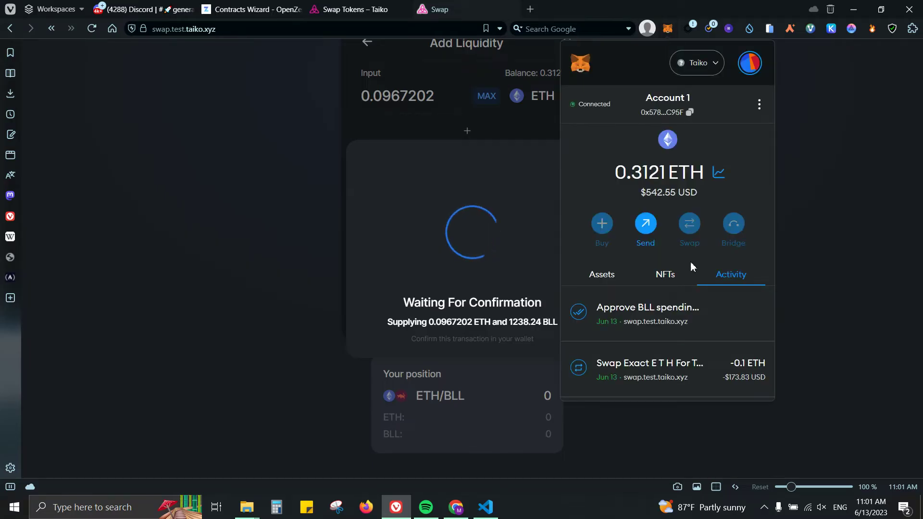
left_click(603, 273)
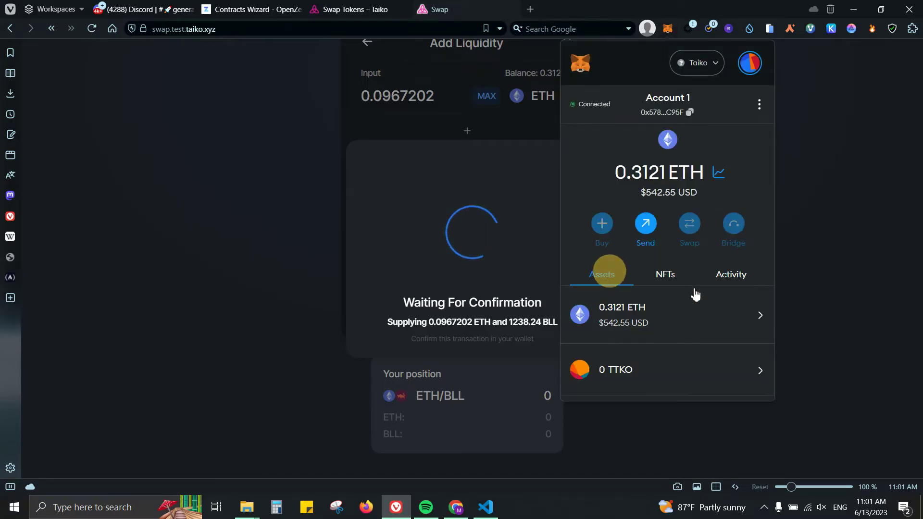
left_click(494, 168)
left_click(576, 162)
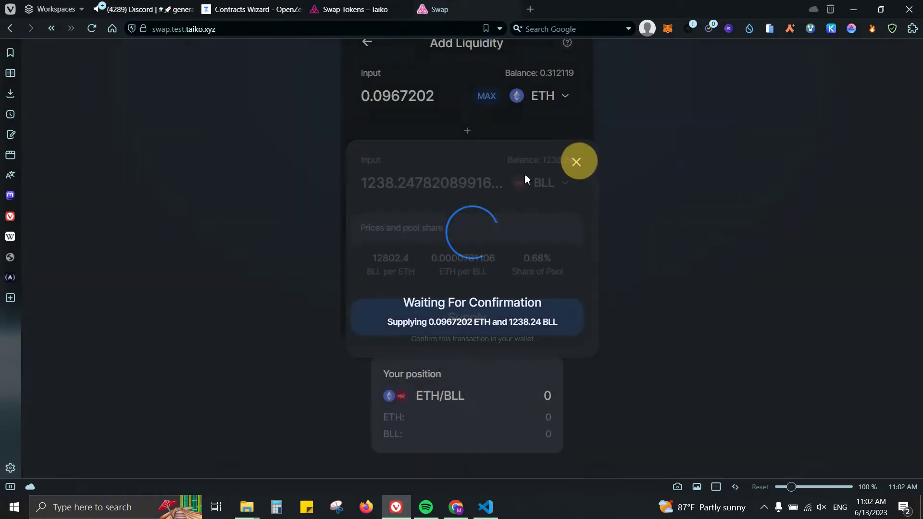
left_click(95, 30)
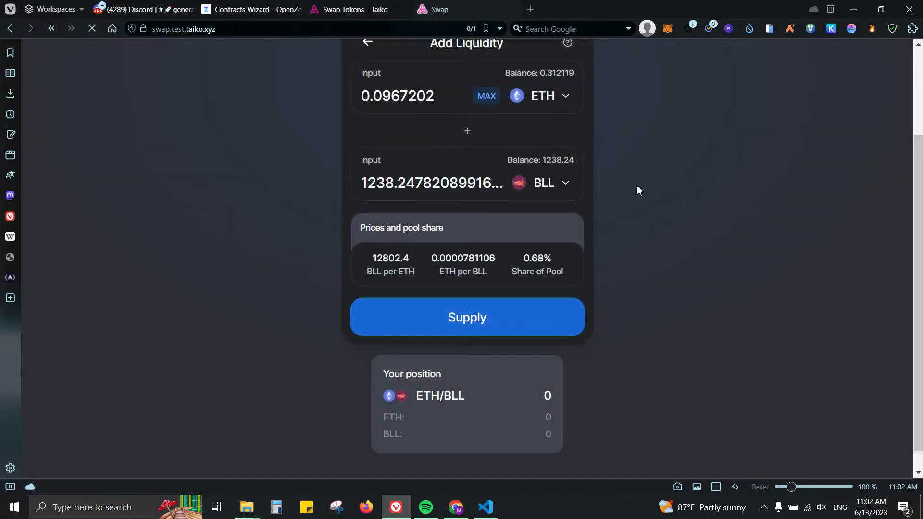
Reload Taiko Swap and resubmit the full-balance ETH/BLL liquidity deposit
left_click(486, 258)
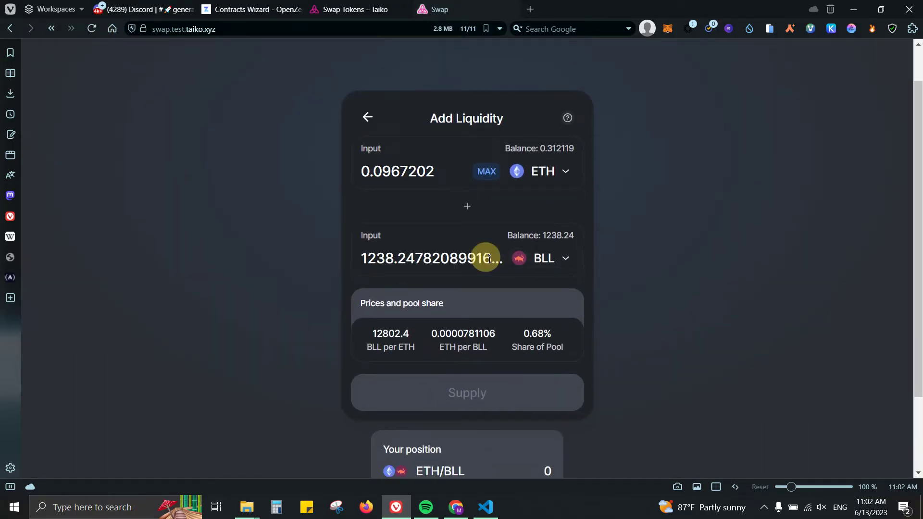
scroll(635, 266, "down", 2)
left_click(430, 298)
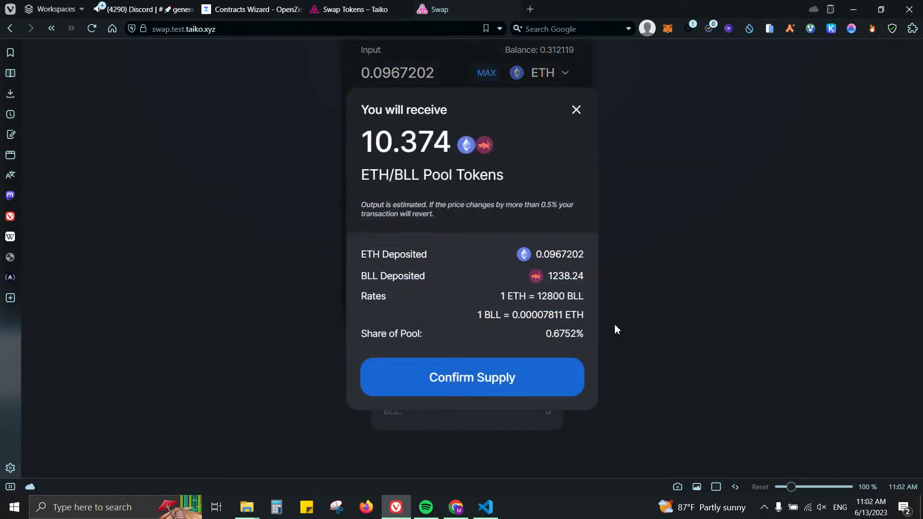
left_click(499, 374)
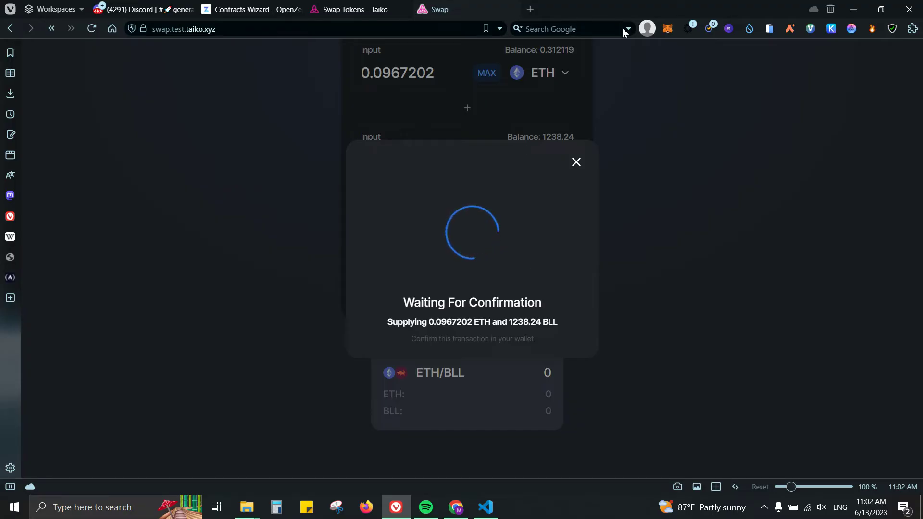
Check the wallet's assets and activity, then dismiss the wallet and the waiting dialog
left_click(663, 32)
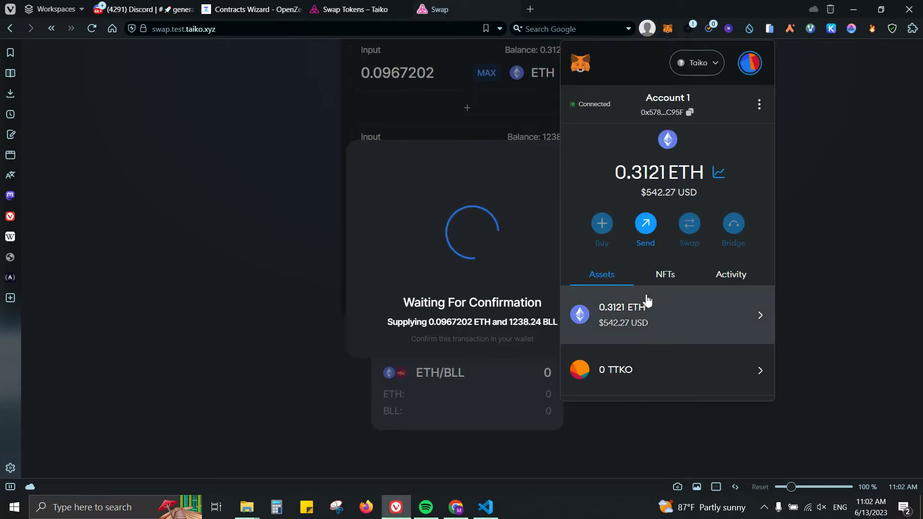
left_click(718, 284)
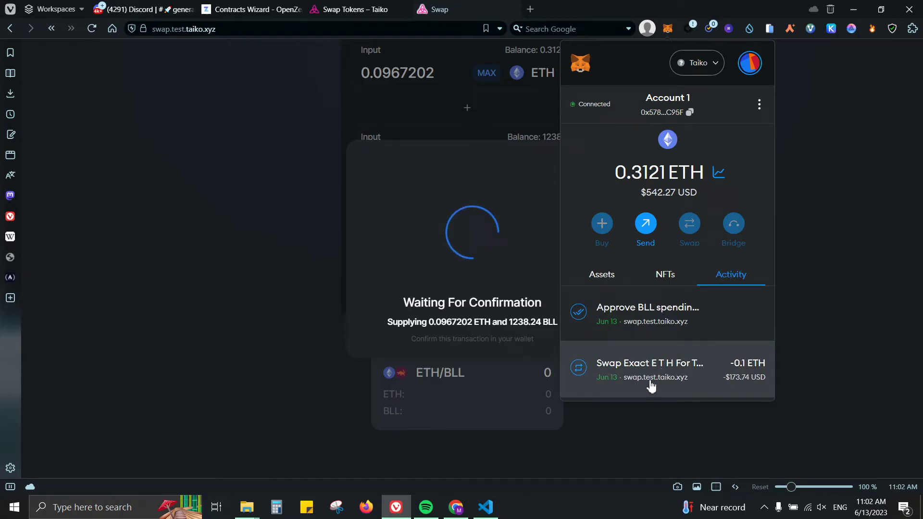
left_click(613, 275)
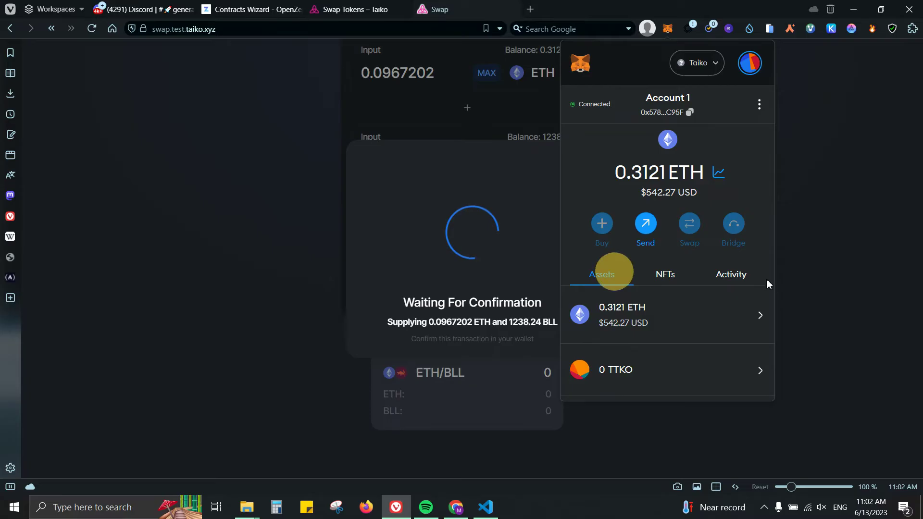
left_click(793, 275)
scroll(457, 264, "up", 2)
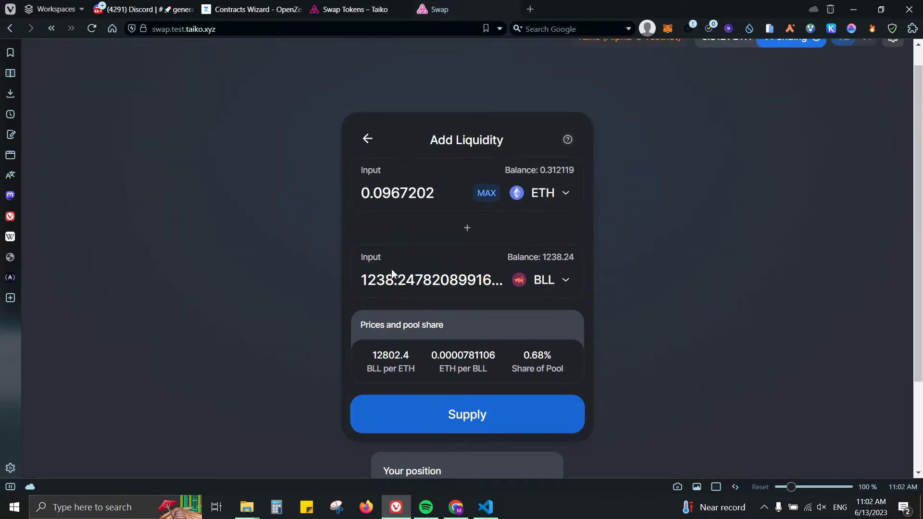
left_click(391, 278)
Retry the deposit with 1000 BLL, then dismiss the waiting-for-confirmation dialog
double_click(391, 278)
type("1000")
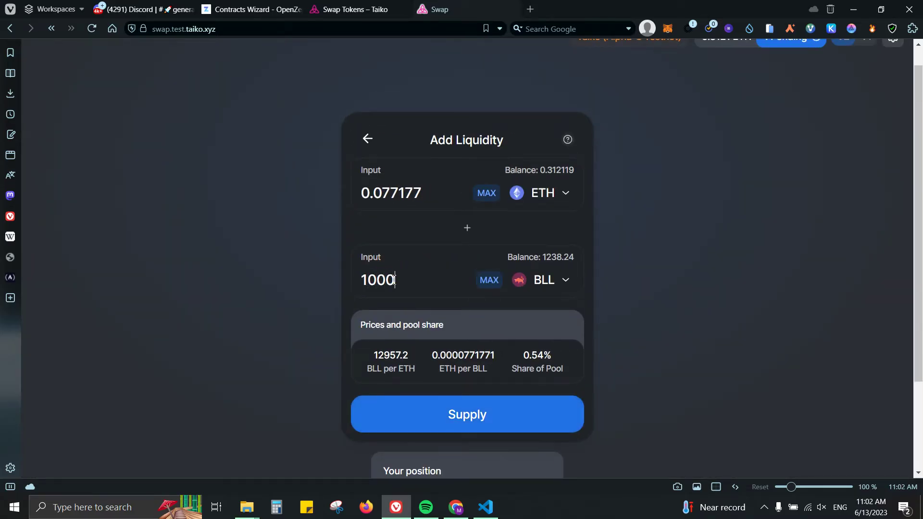
left_click(471, 406)
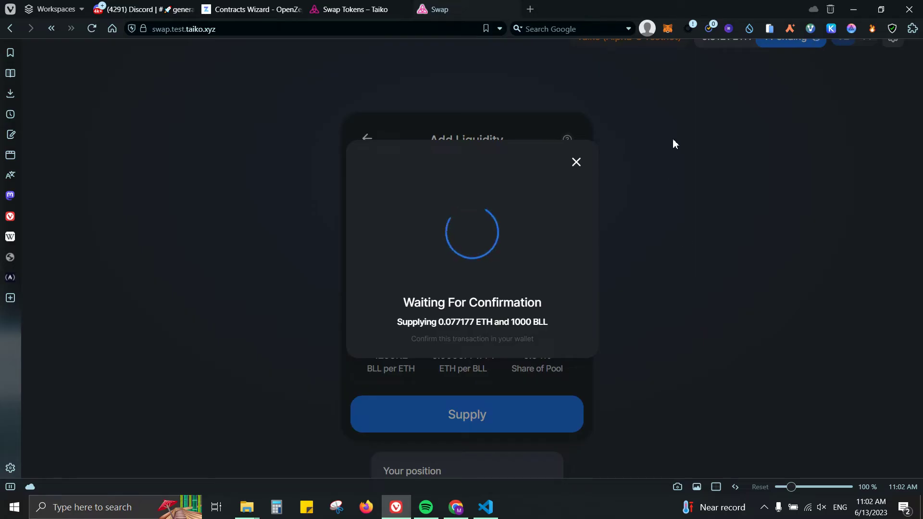
left_click(579, 163)
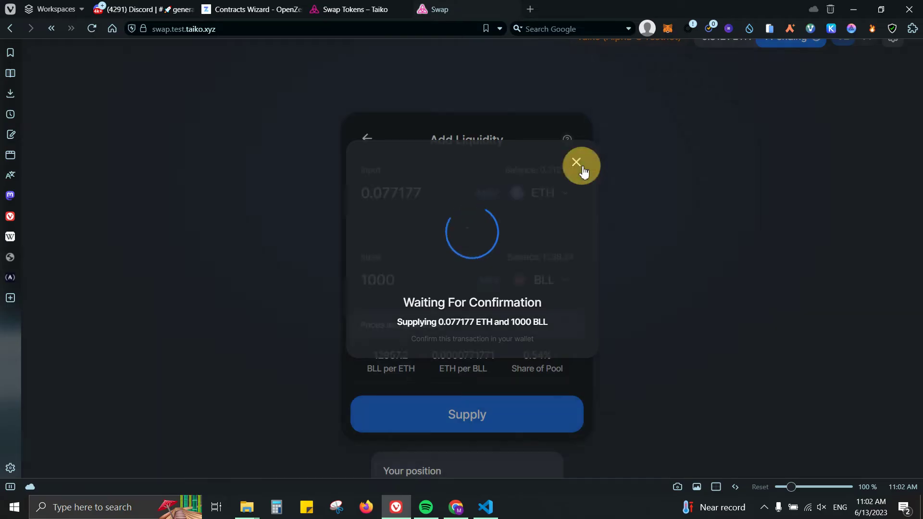
Back out to the Pool overview listing ETH/TTKO, toggling through the Swap and Pool tabs
left_click(367, 136)
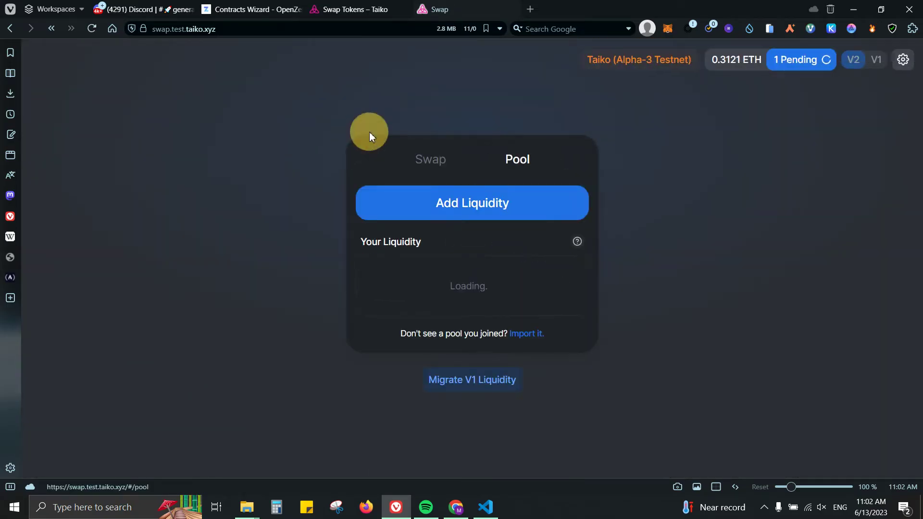
left_click(424, 165)
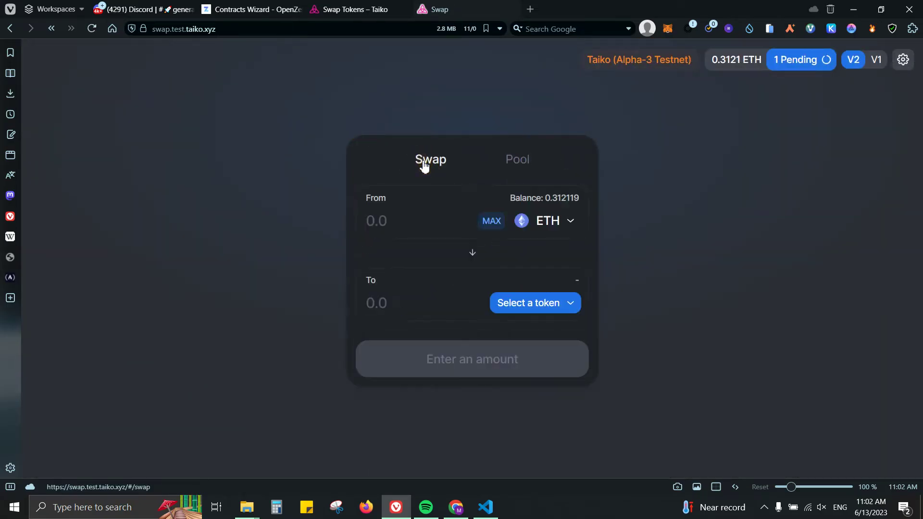
left_click(517, 166)
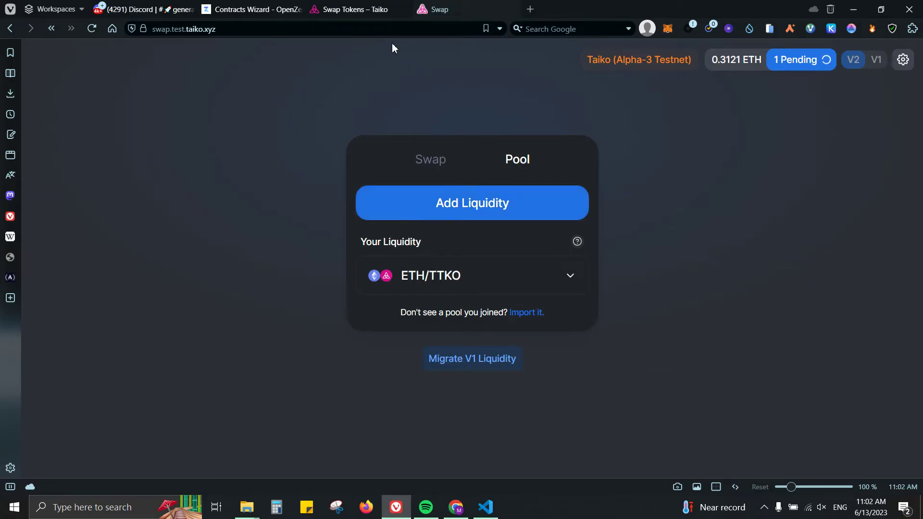
left_click(361, 16)
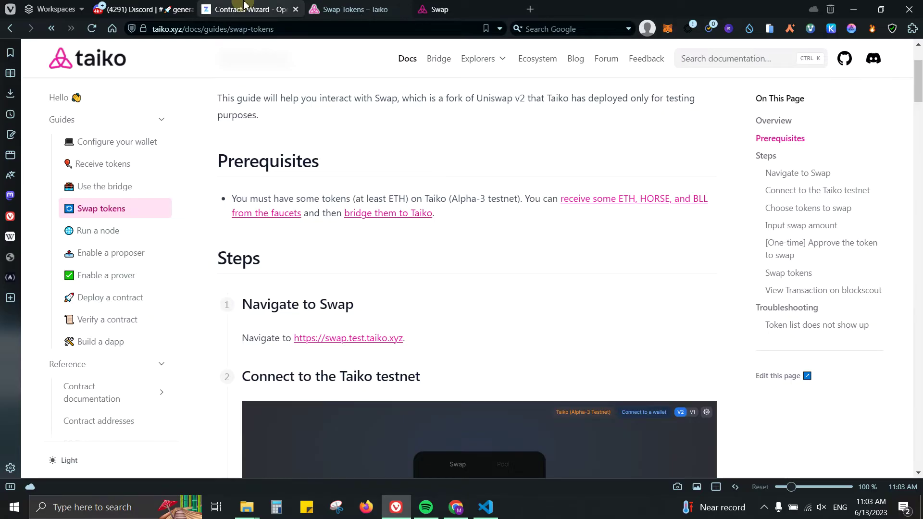
Switch to the OpenZeppelin Contracts Wizard showing the default ERC20 MyToken (MTK) contract
left_click(286, 9)
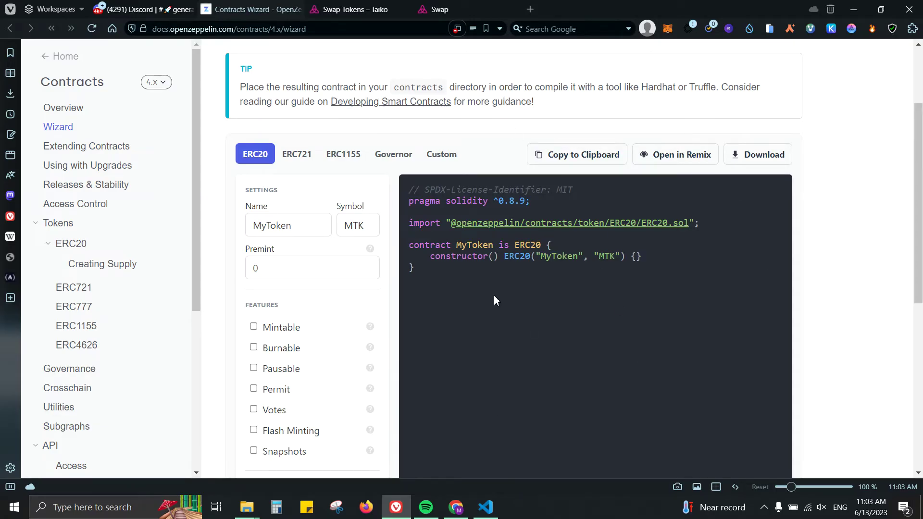
Scroll up the Contracts Wizard page for the default MyToken ERC20 contract
scroll(494, 301, "up", 3)
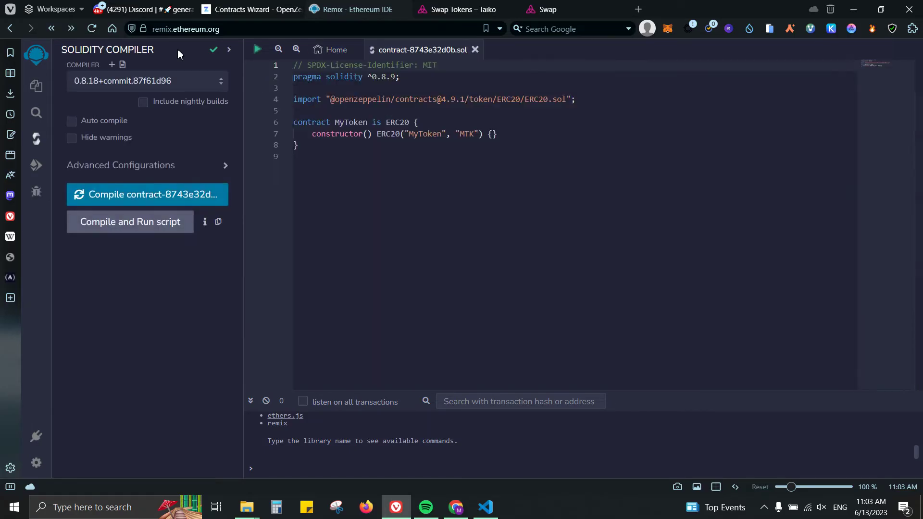
Rename the token in the constructor to DeFiChronicles with symbol DCS
double_click(412, 134)
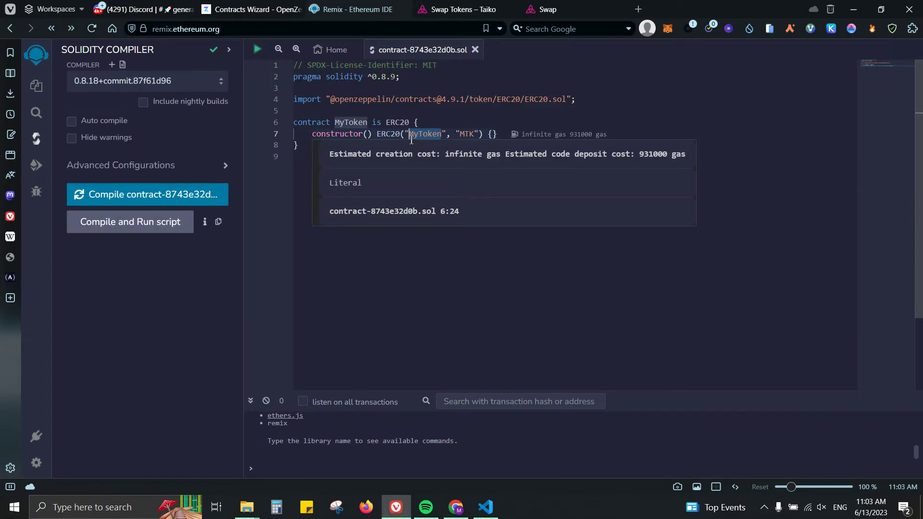
type("De")
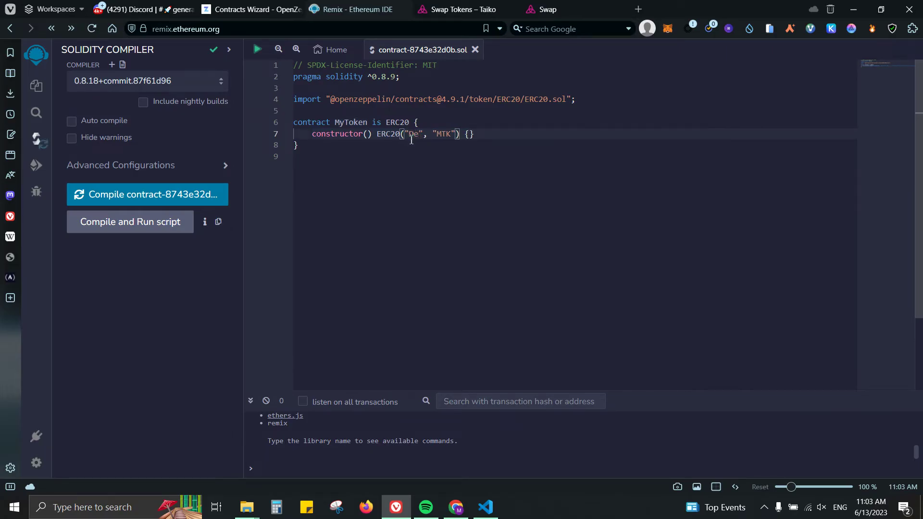
type("FiChronicles")
key("Right")
key("Right")
key("Right")
key("Right")
key("Right")
key("Right")
key("Right")
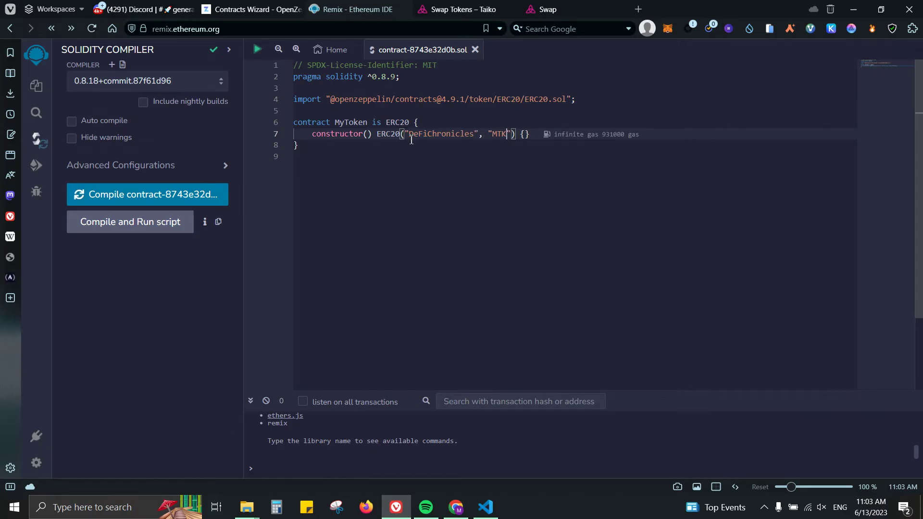
key("BackSpace")
key("BackSpace")
key("BackSpace")
type("D")
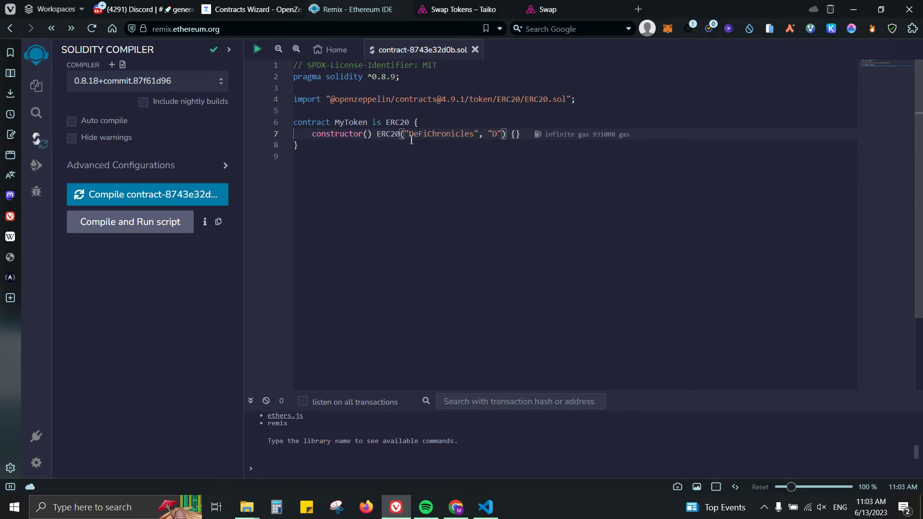
type("CS")
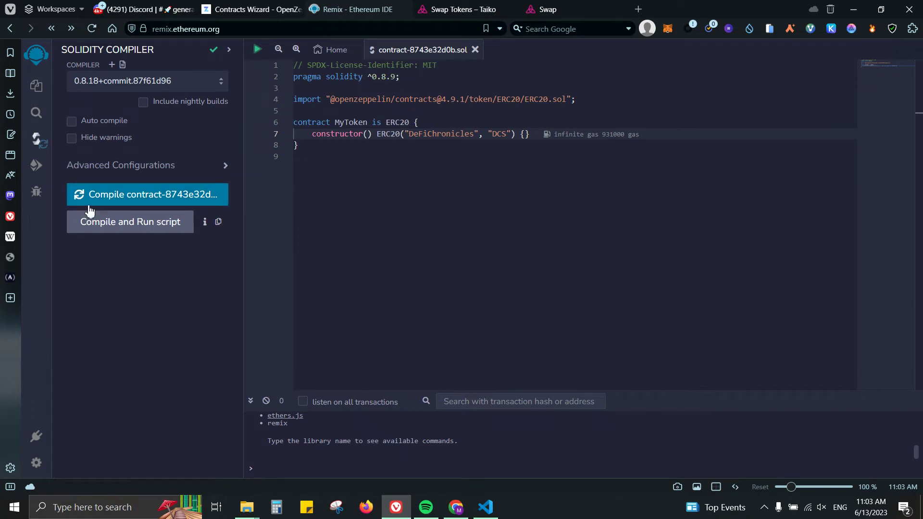
Compile the contract with Solidity compiler 0.8.18
left_click(115, 86)
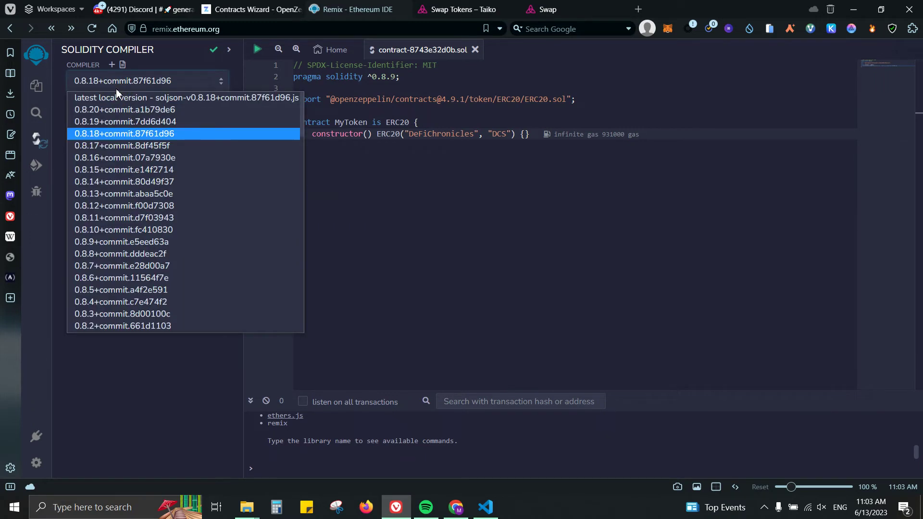
left_click(115, 88)
left_click(96, 194)
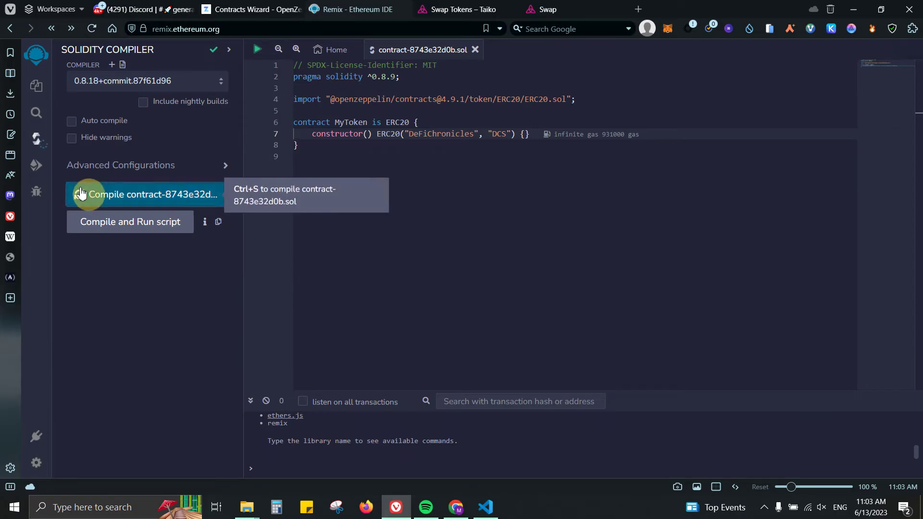
left_click(39, 147)
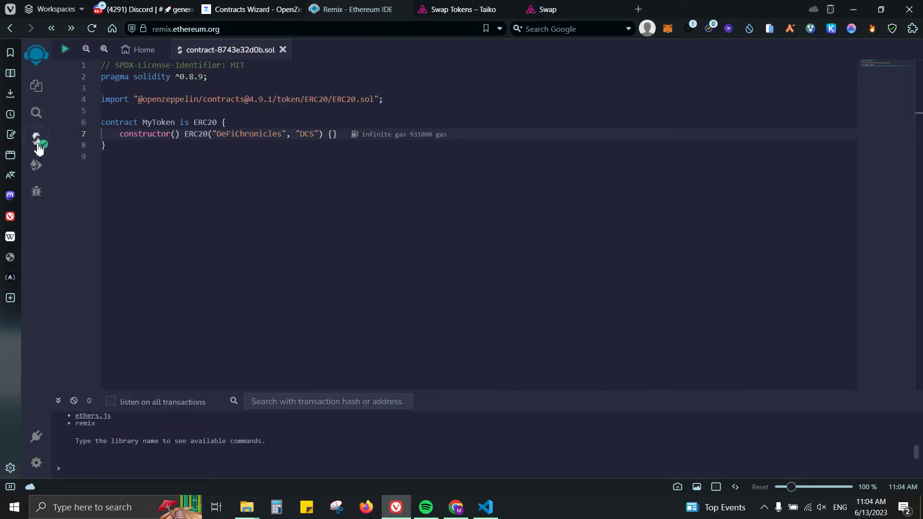
Deploy the token on Remix's built-in VM and check the MetaMask account
left_click(41, 169)
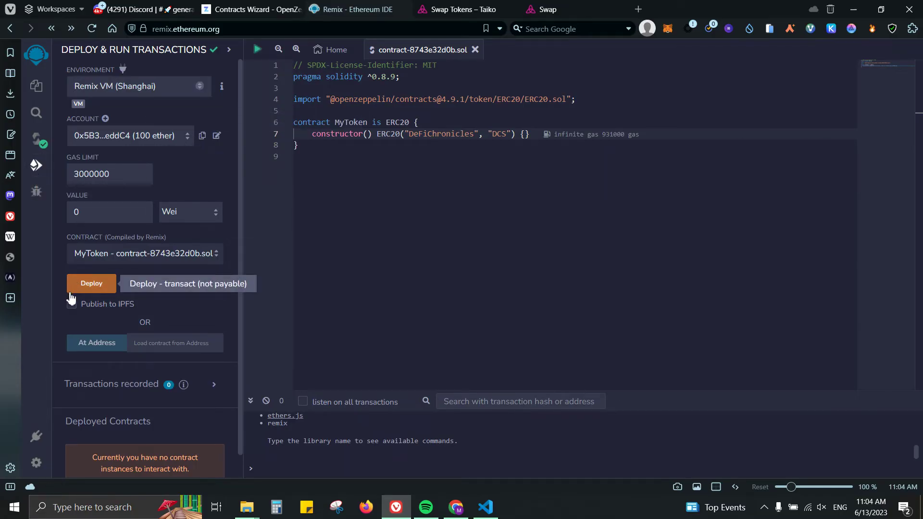
left_click(93, 286)
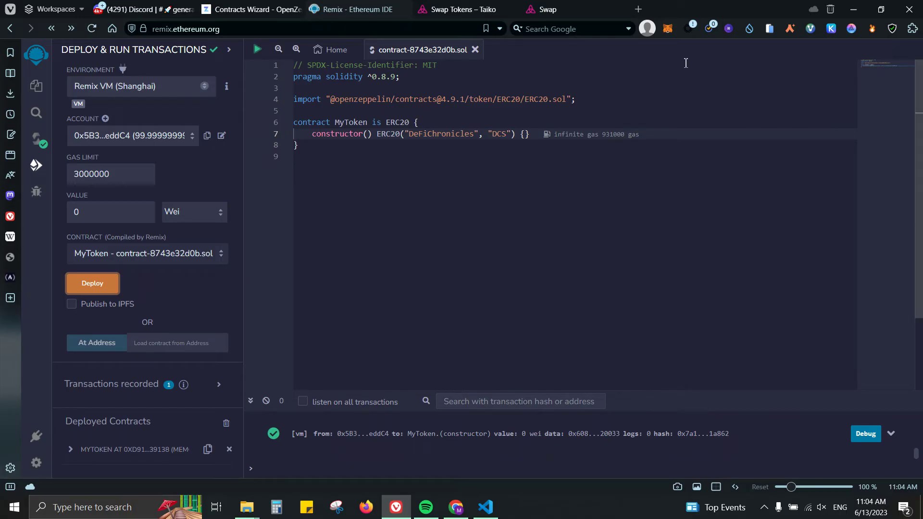
left_click(668, 29)
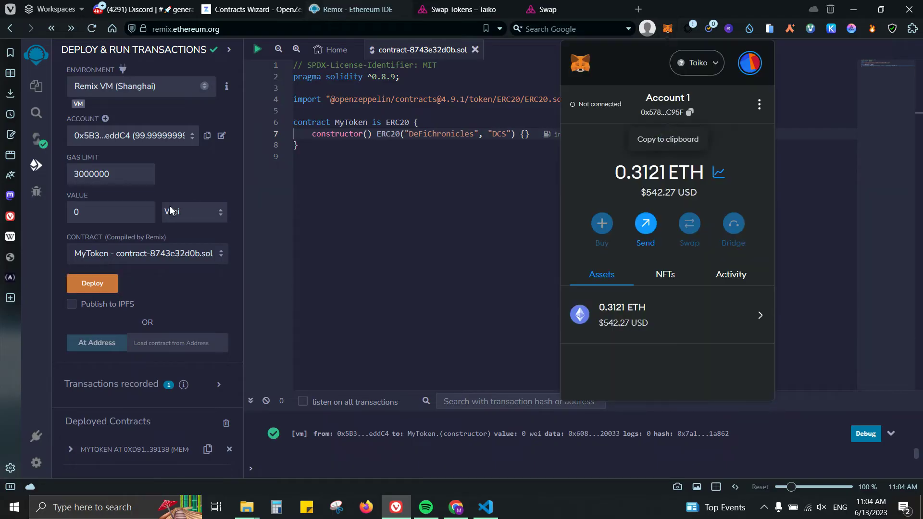
Switch the environment to Injected Provider - MetaMask and deploy again
left_click(158, 90)
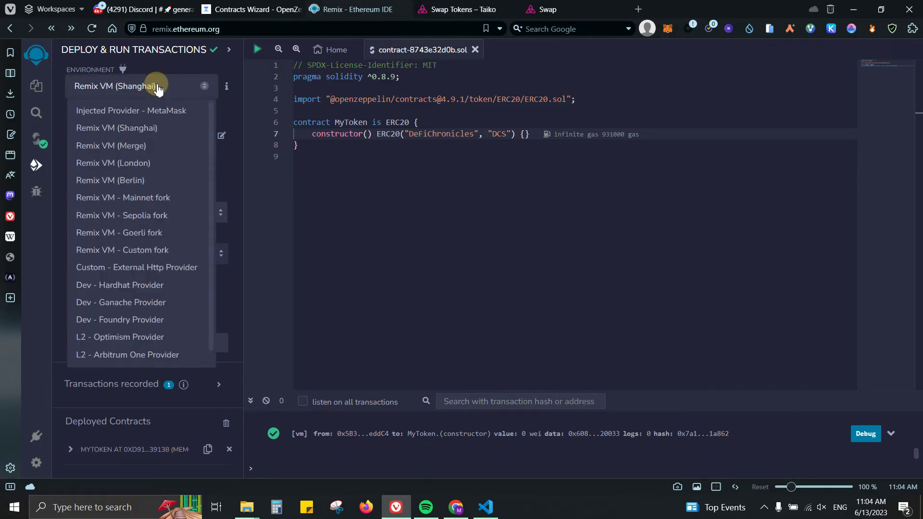
left_click(145, 112)
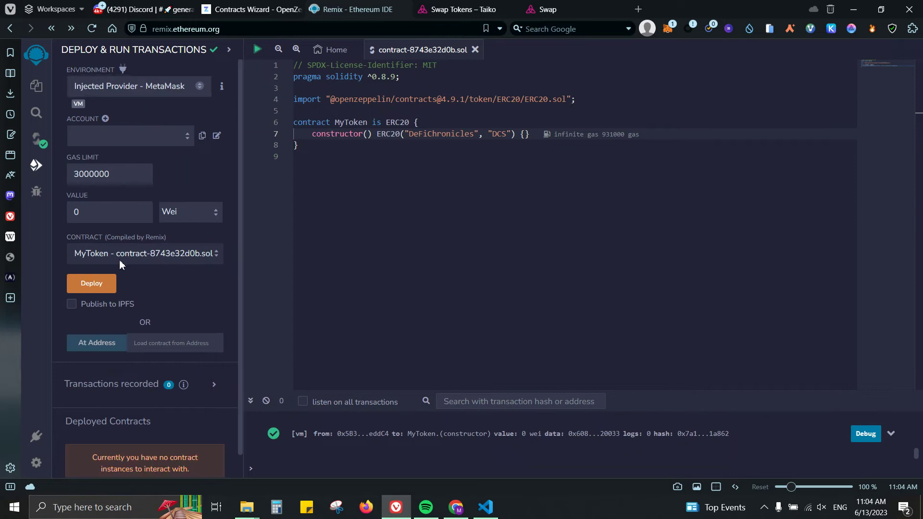
left_click(97, 286)
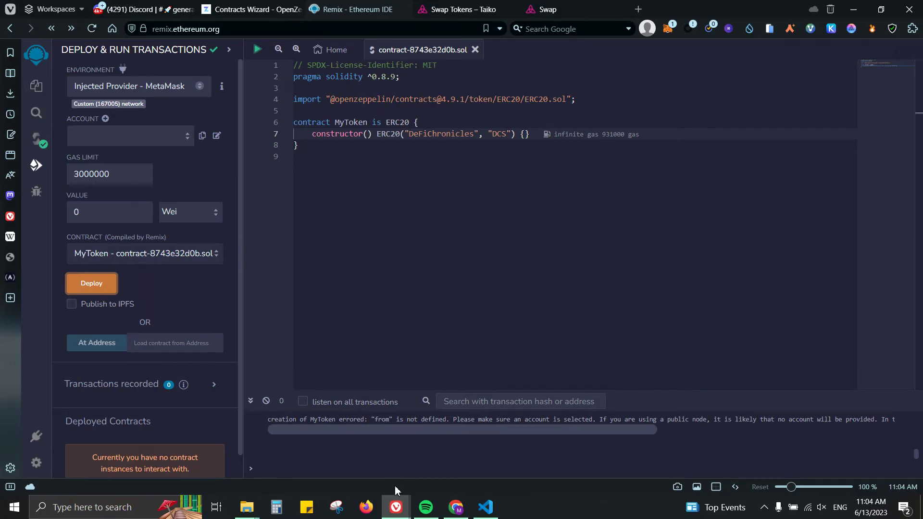
left_click(395, 508)
Connect the MetaMask account to Remix
left_click(460, 456)
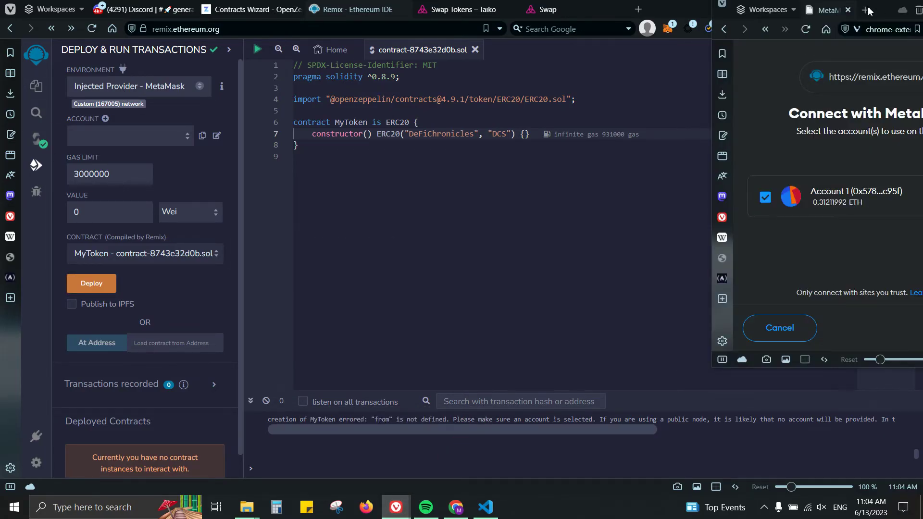
left_click_drag(890, 13, 535, 67)
left_click(609, 384)
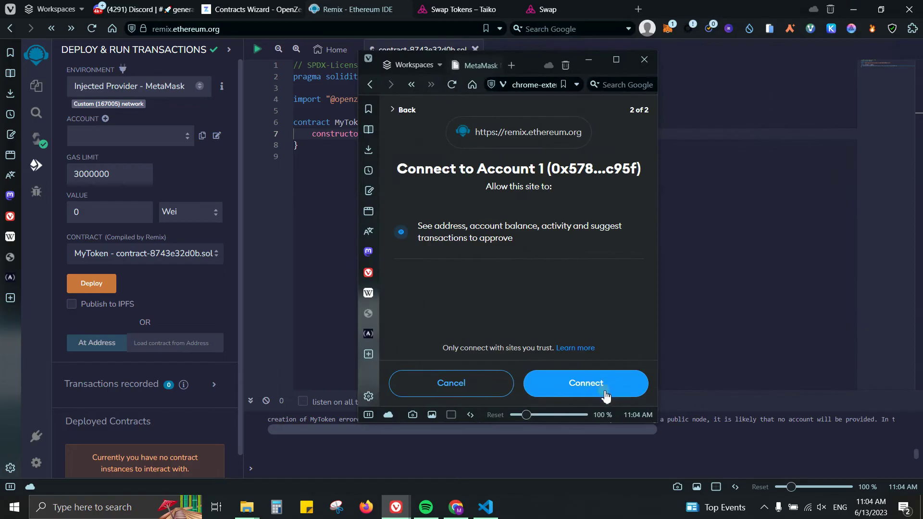
left_click(606, 388)
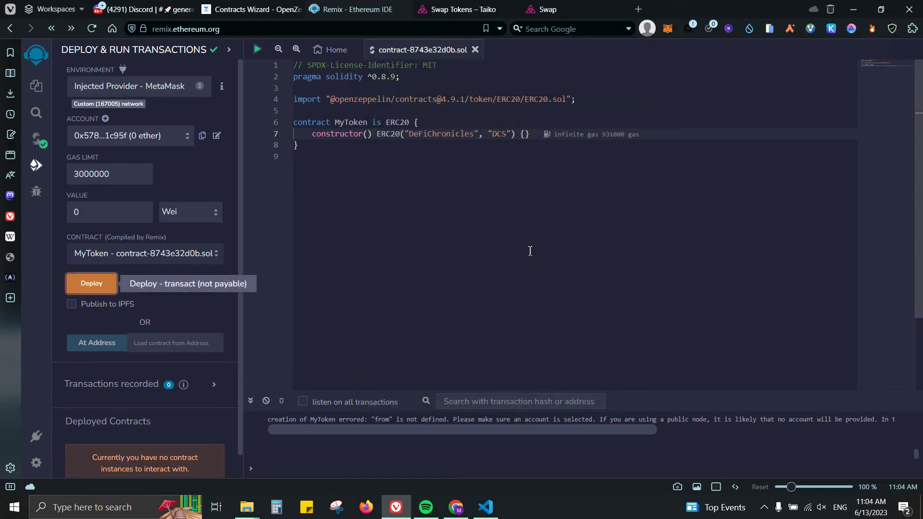
Deploy the DeFiChronicles token via MetaMask and confirm the deployment transaction
left_click(103, 284)
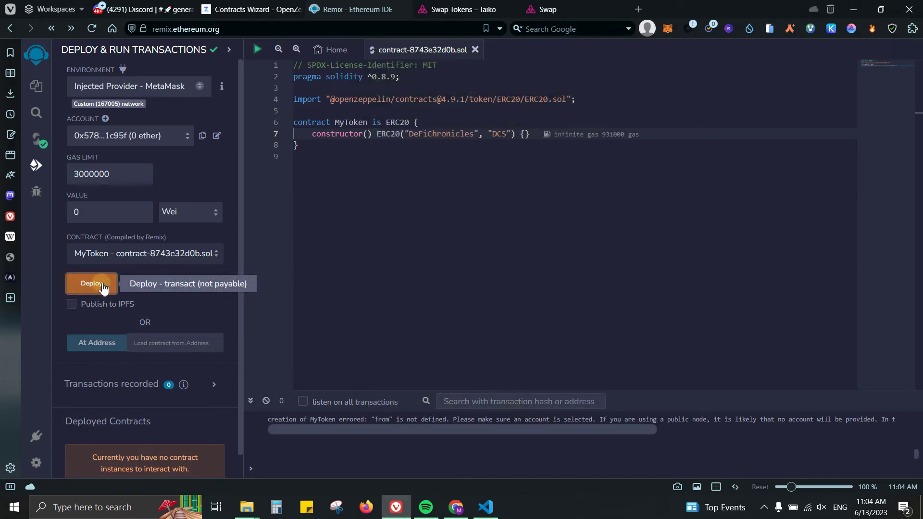
left_click(103, 284)
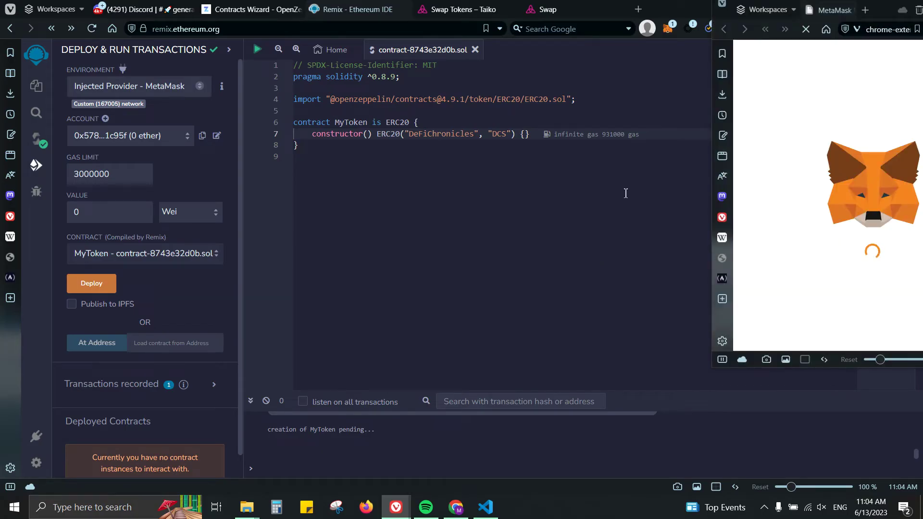
left_click_drag(882, 18, 472, 58)
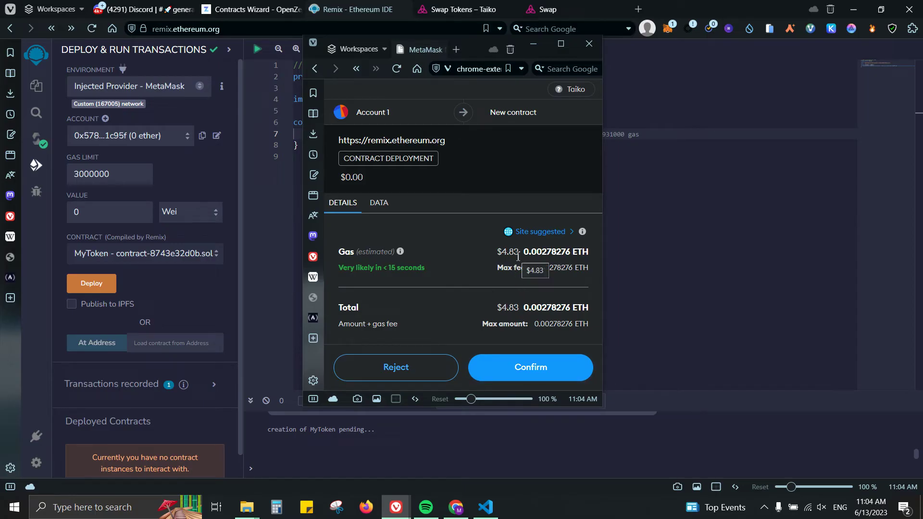
left_click(539, 371)
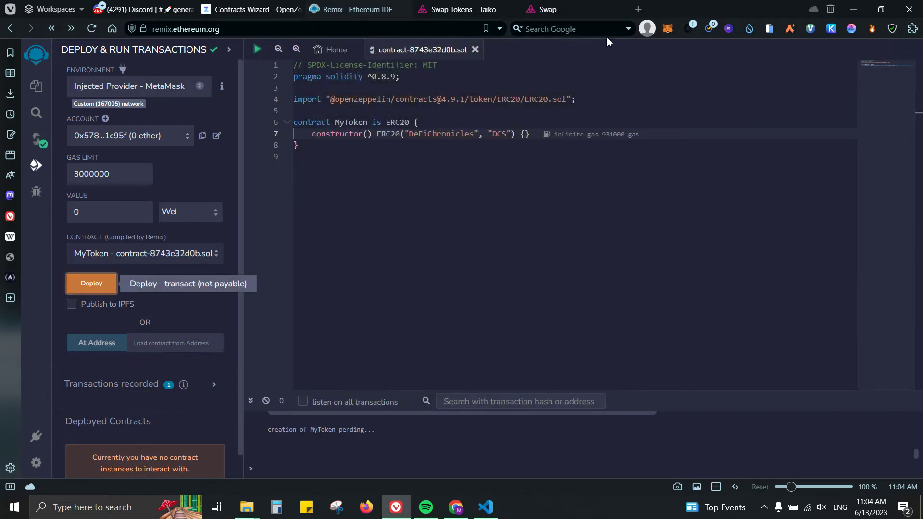
left_click(668, 30)
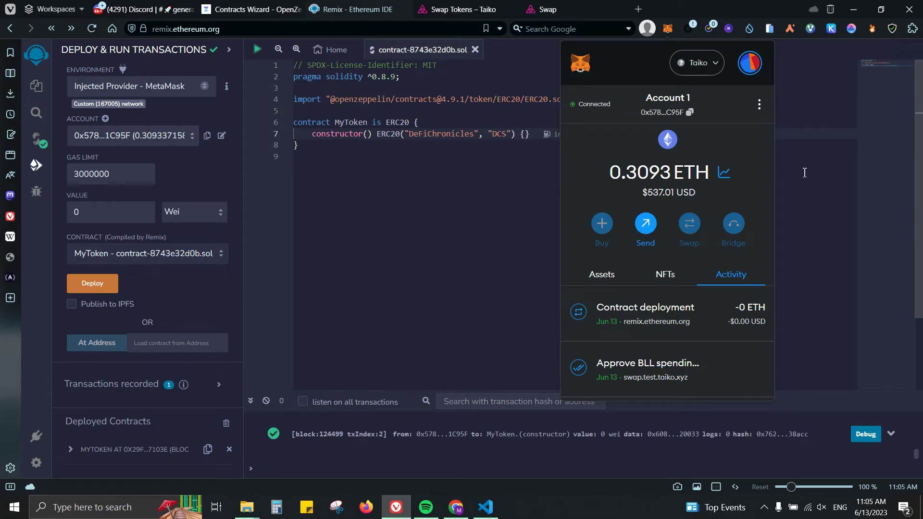
left_click(415, 173)
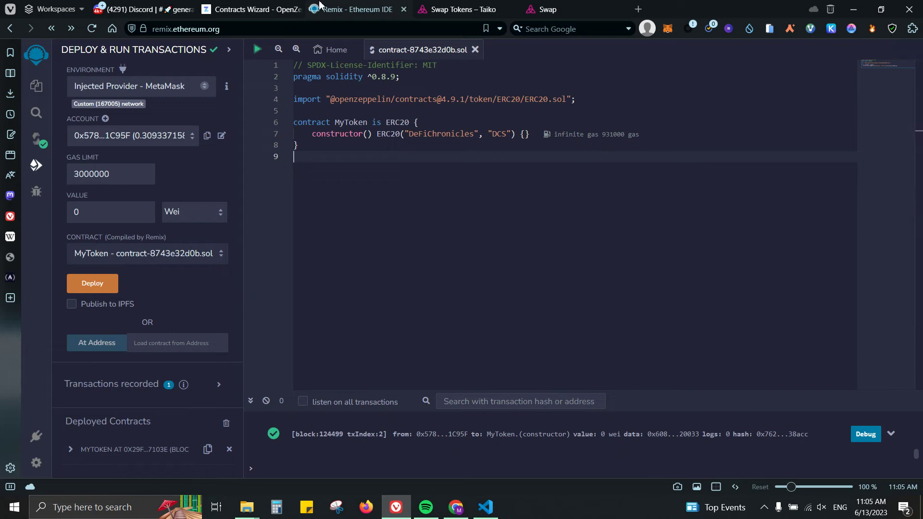
Close the Remix and Contracts Wizard tabs and return to Taiko Swap
left_click(404, 9)
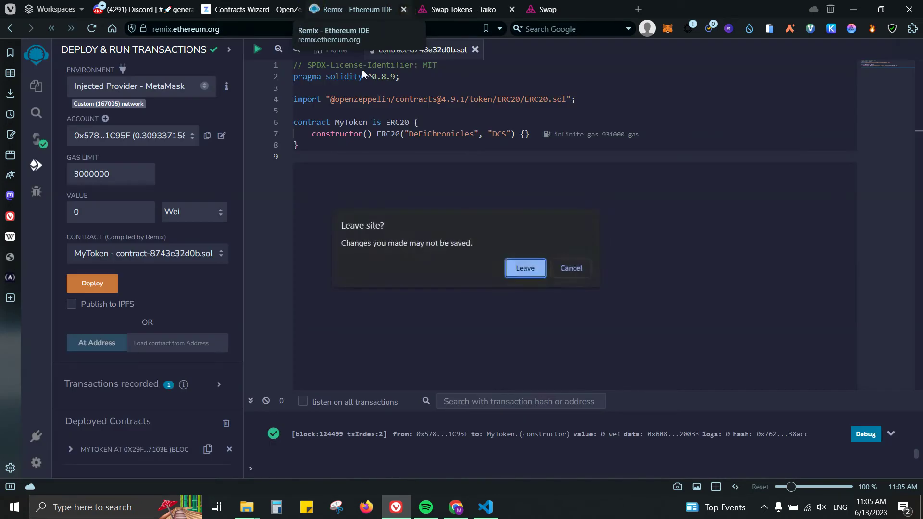
left_click(511, 269)
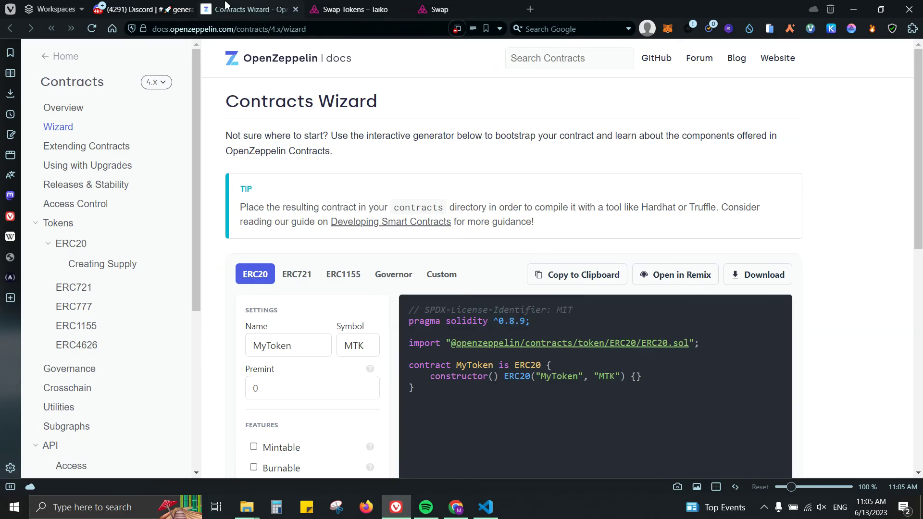
left_click(295, 9)
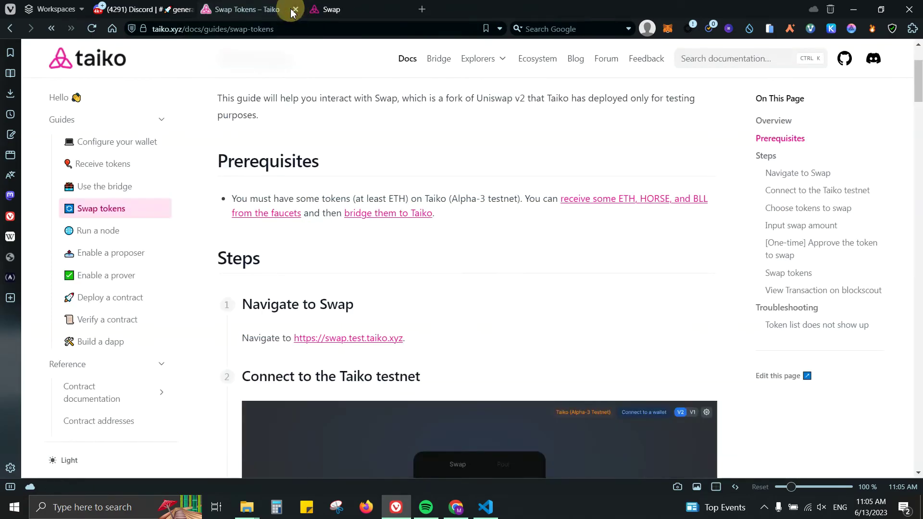
left_click(347, 6)
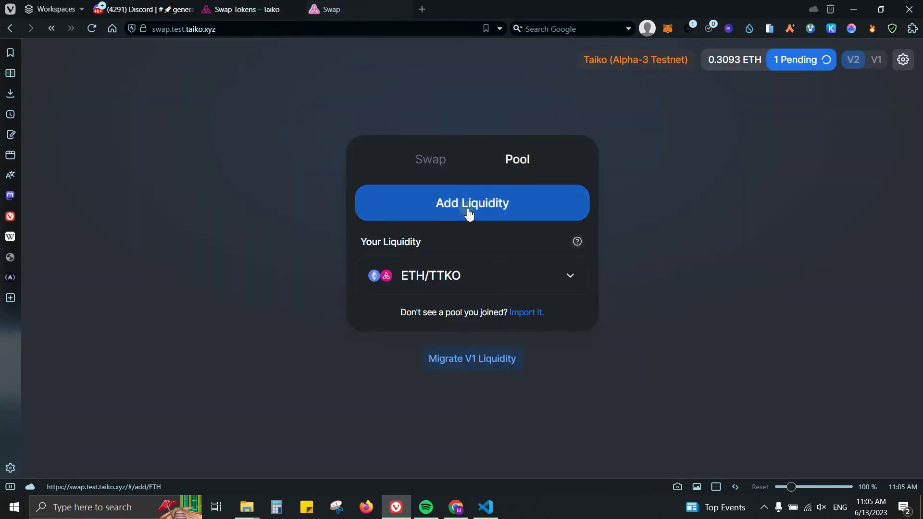
Supply ETH and BLL to the ETH/BLL pool, then close the wallet and waiting dialogs
left_click(525, 213)
left_click(533, 307)
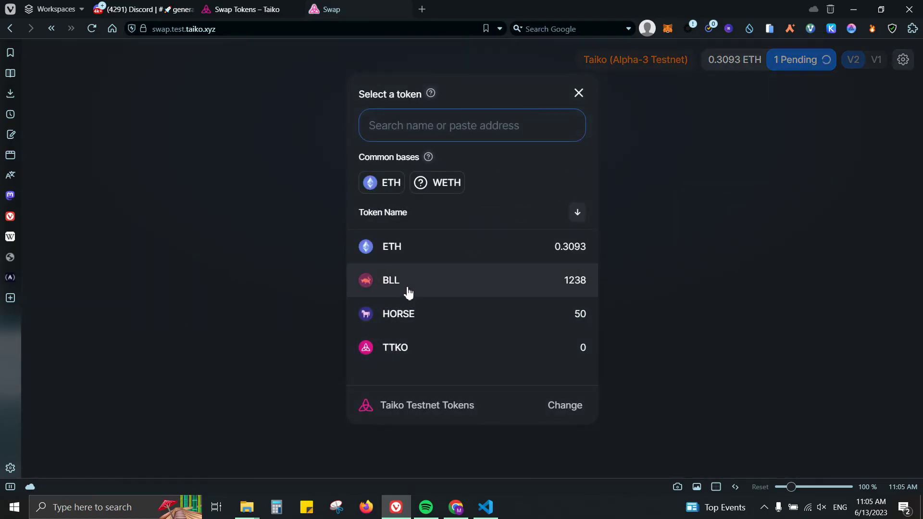
left_click(406, 286)
left_click(398, 303)
left_click(480, 435)
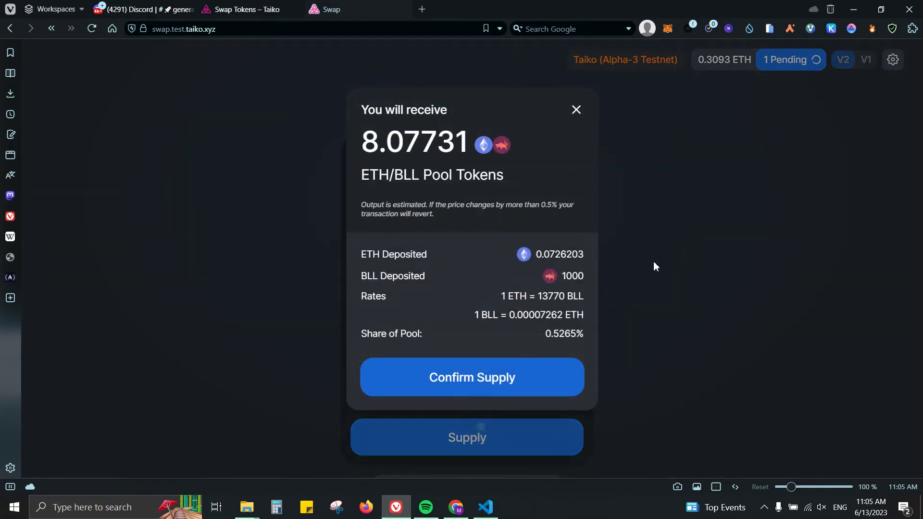
left_click(480, 384)
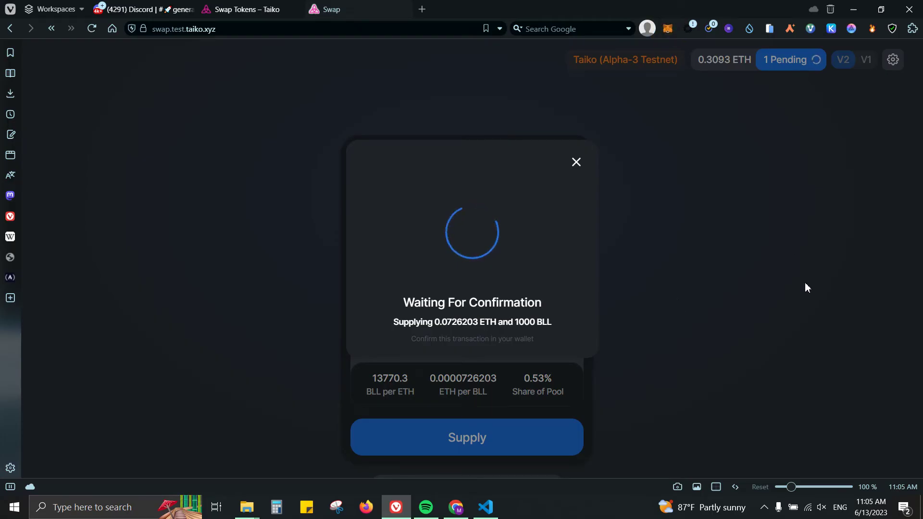
left_click(538, 206)
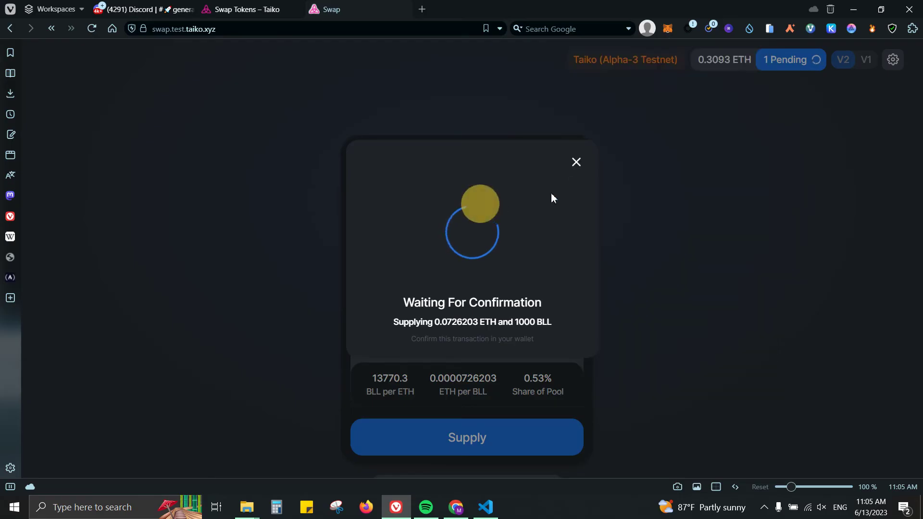
left_click(574, 163)
Open the Swap form and browse the receive-token list without choosing one
left_click(368, 164)
left_click(430, 159)
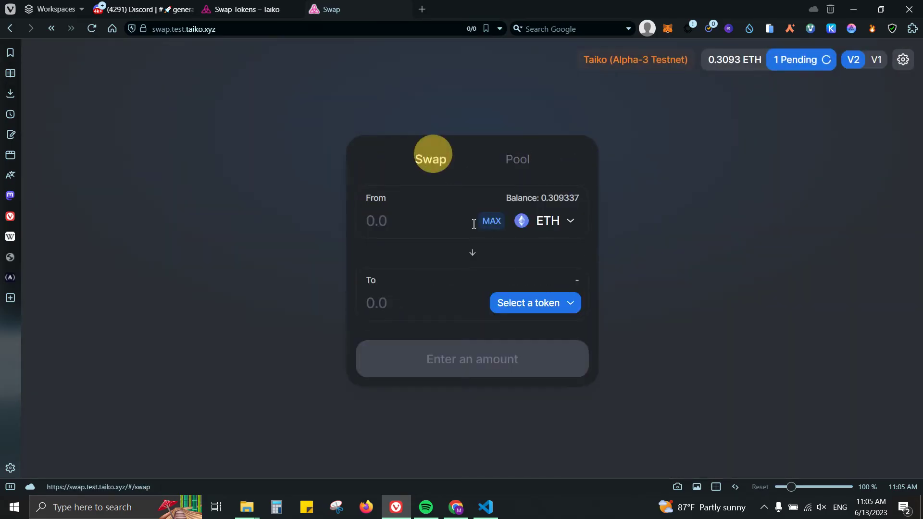
left_click(555, 294)
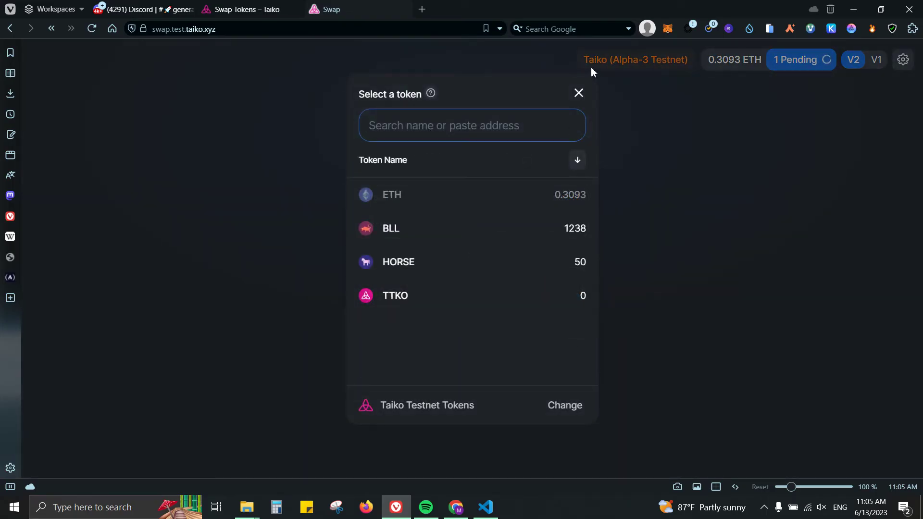
left_click(578, 92)
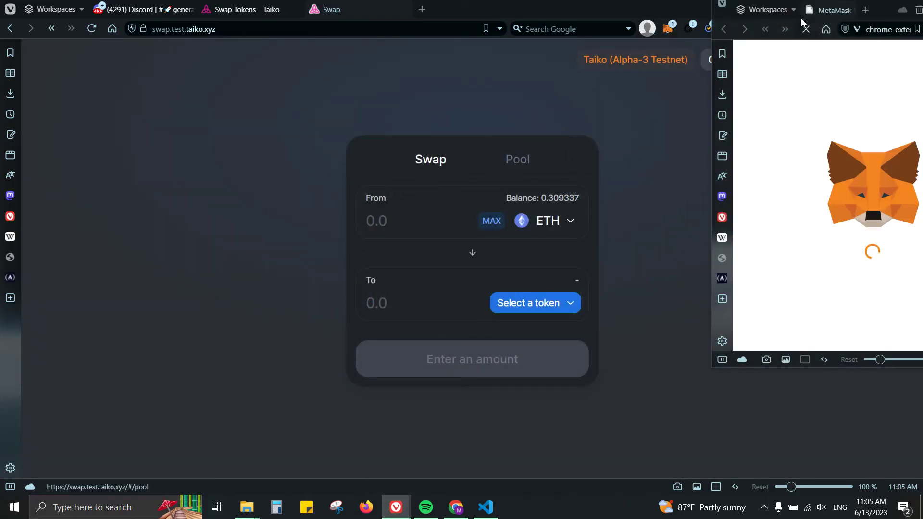
Approve the pending 0.0726203 ETH / 1000 BLL deposit in MetaMask and return to Pool
left_click_drag(876, 11, 490, 63)
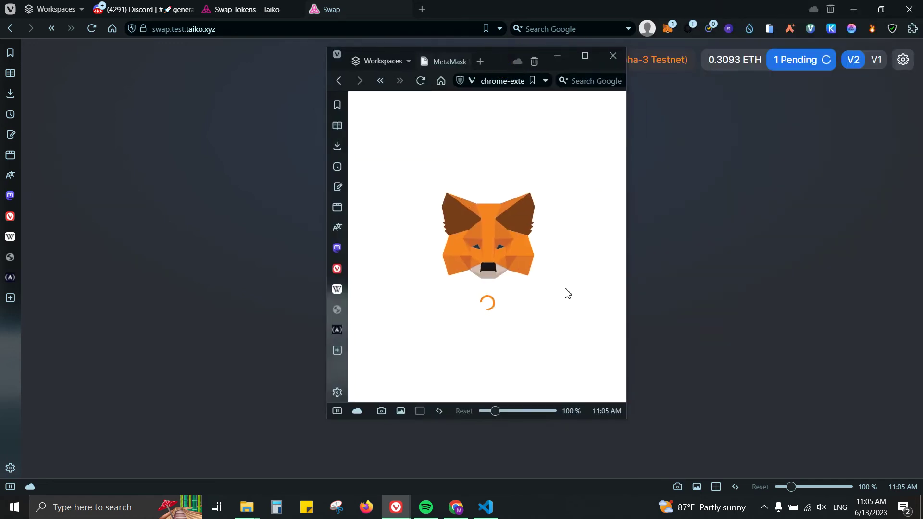
left_click(551, 393)
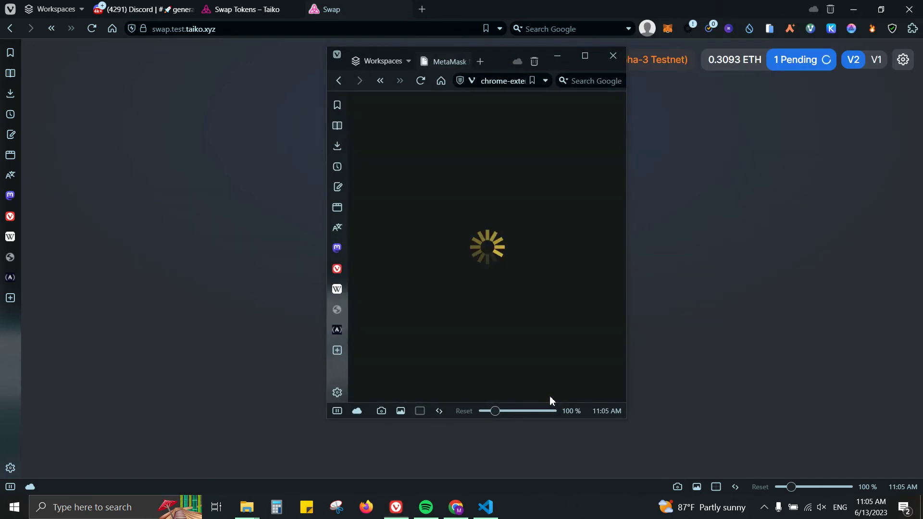
left_click(517, 159)
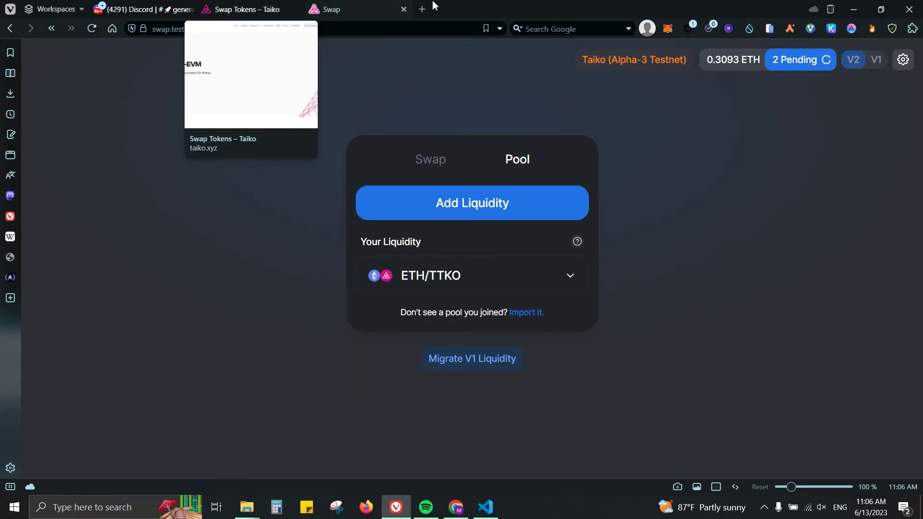
left_click(250, 9)
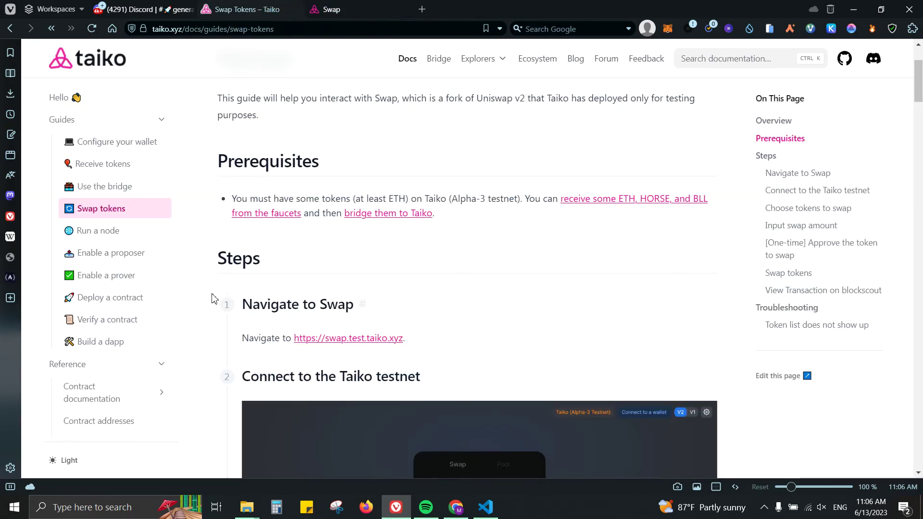
Open 'Run a node' in the docs sidebar, scroll through it, then return to the Swap tab
left_click(141, 239)
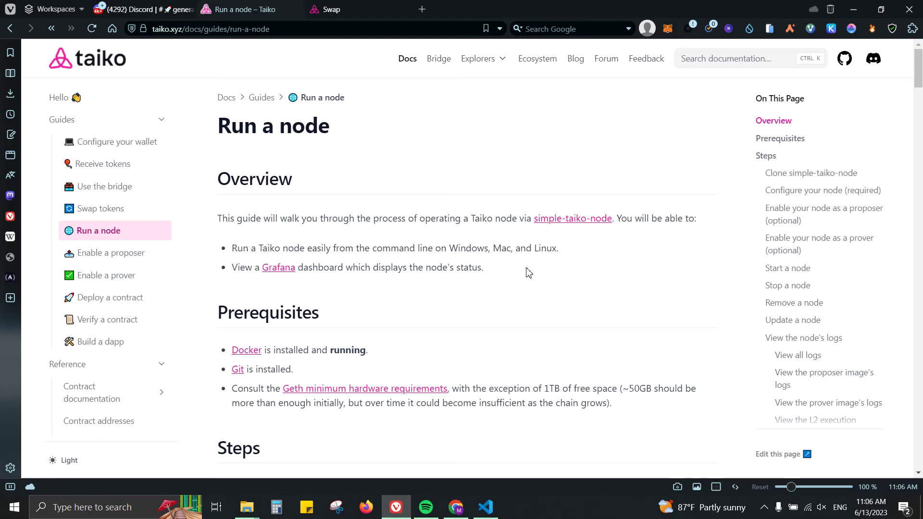
scroll(576, 372, "down", 10)
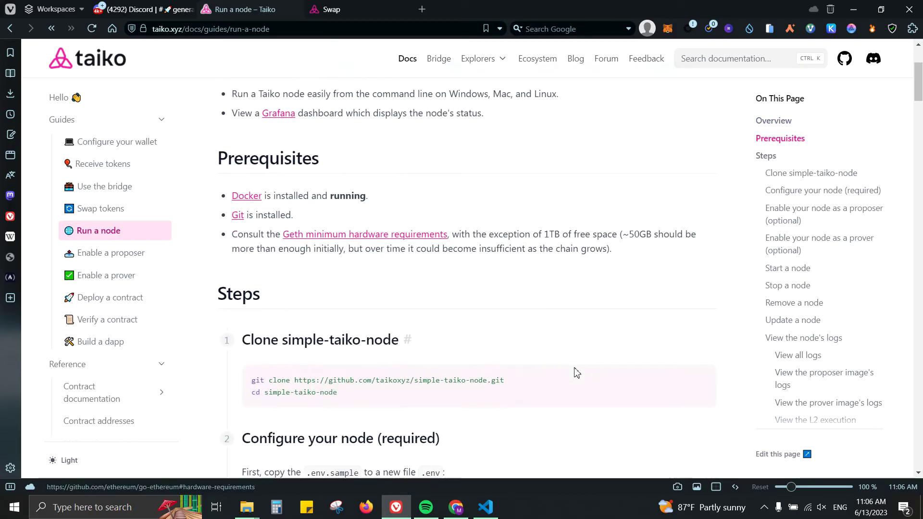
scroll(381, 361, "up", 10)
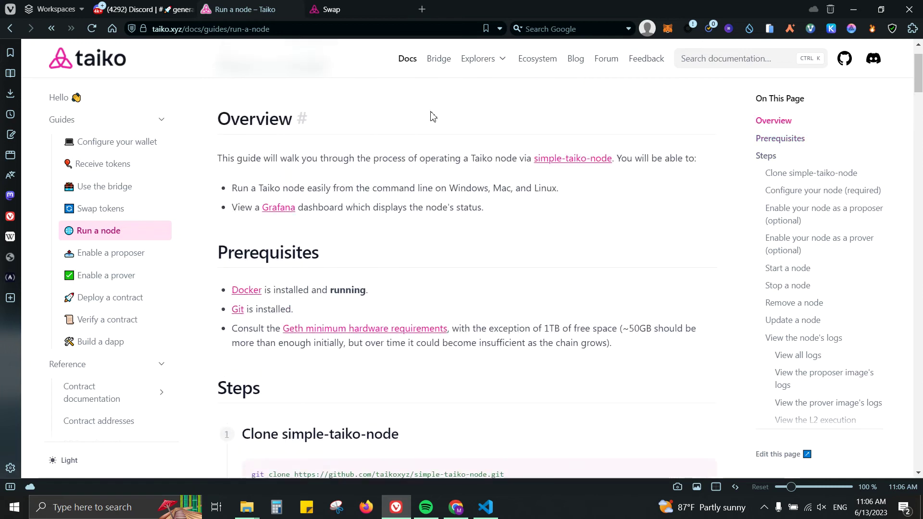
scroll(601, 191, "down", 20)
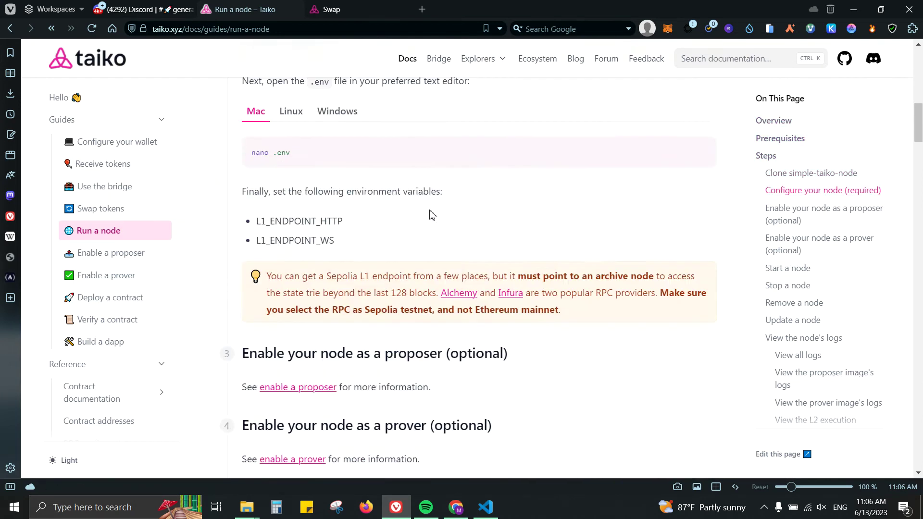
scroll(330, 264, "down", 20)
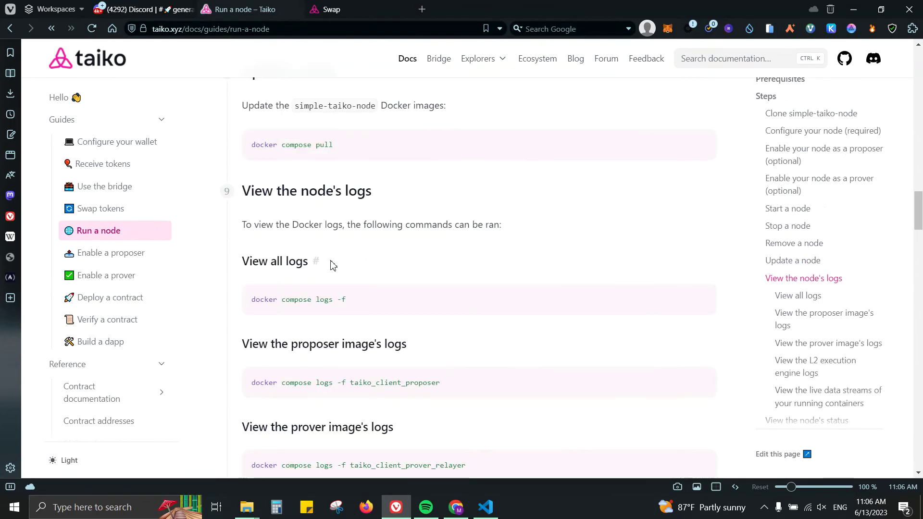
scroll(331, 265, "down", 7)
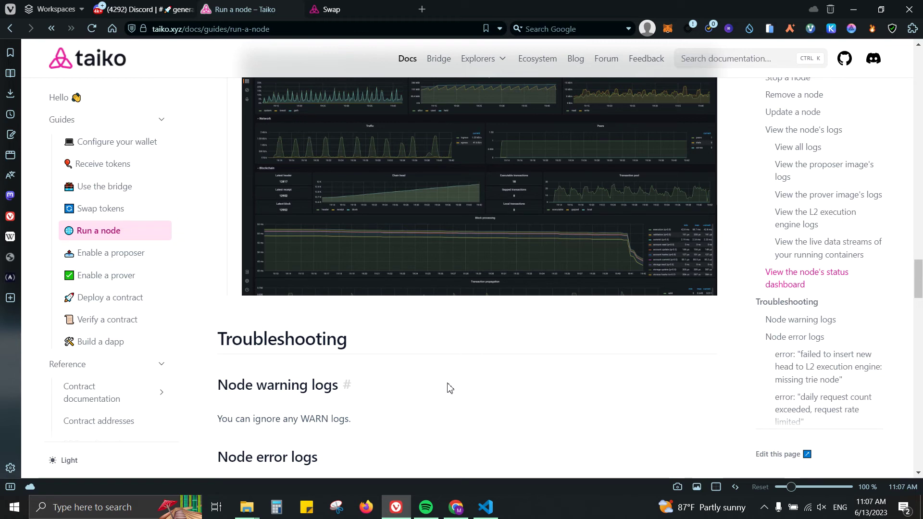
scroll(769, 331, "up", 6)
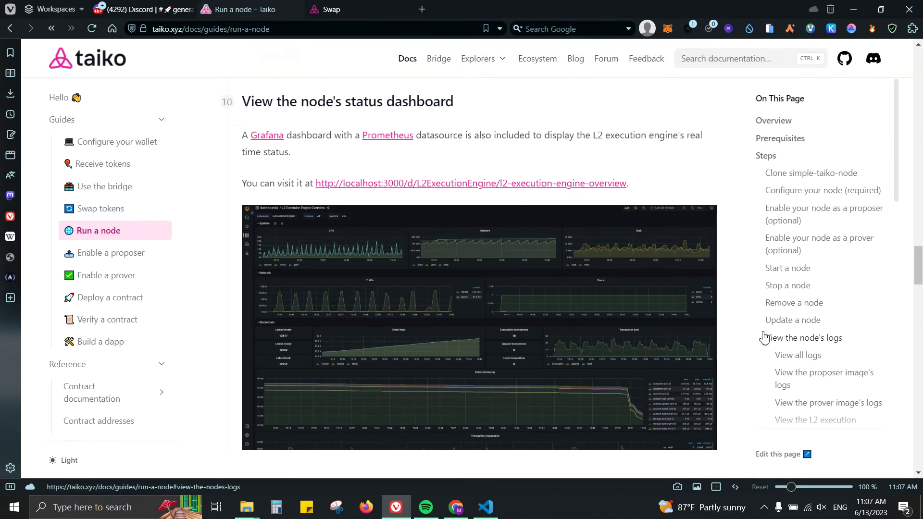
key("ctrl+Tab")
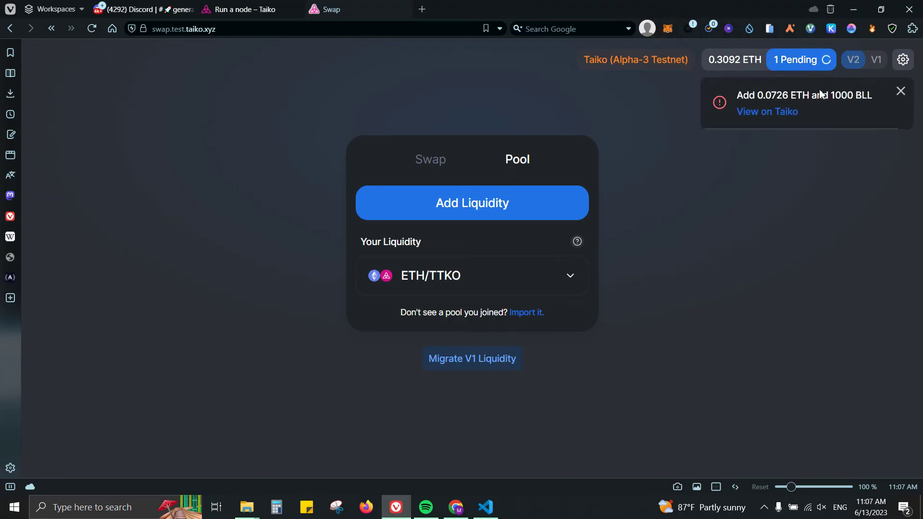
Check wallet activity, then set up a 0.1 ETH to TTKO swap
left_click(667, 28)
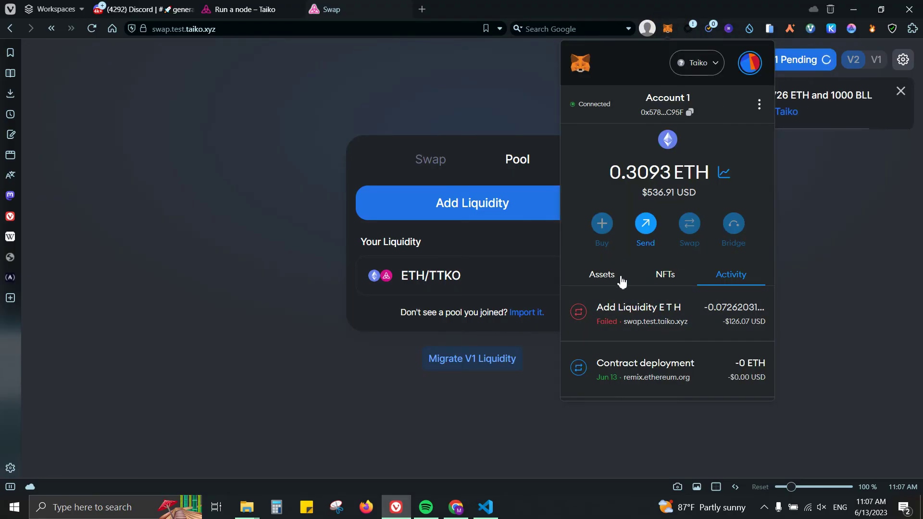
left_click(846, 220)
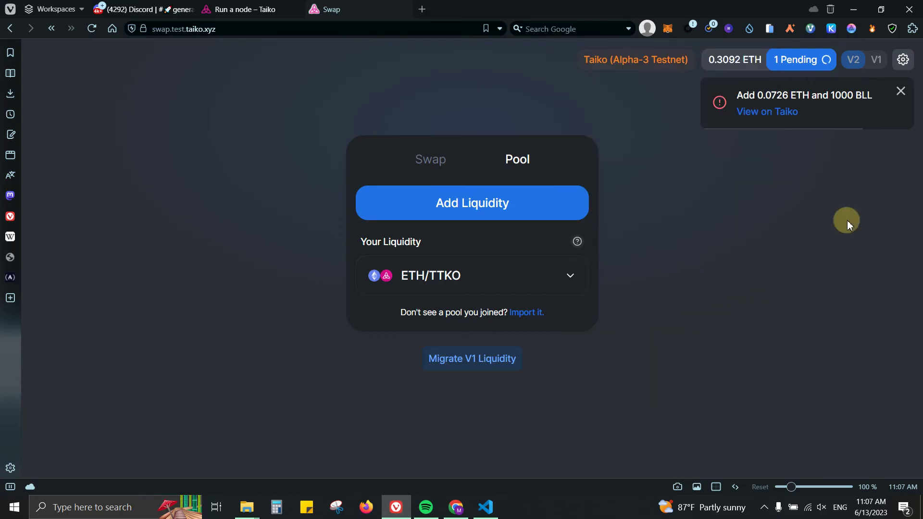
left_click(434, 171)
left_click(552, 295)
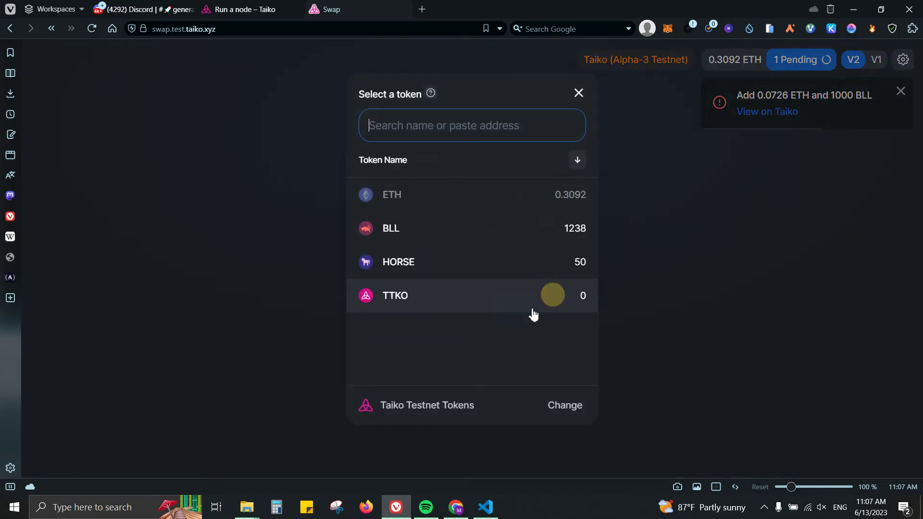
left_click(463, 310)
left_click(436, 314)
left_click(437, 308)
left_click(398, 208)
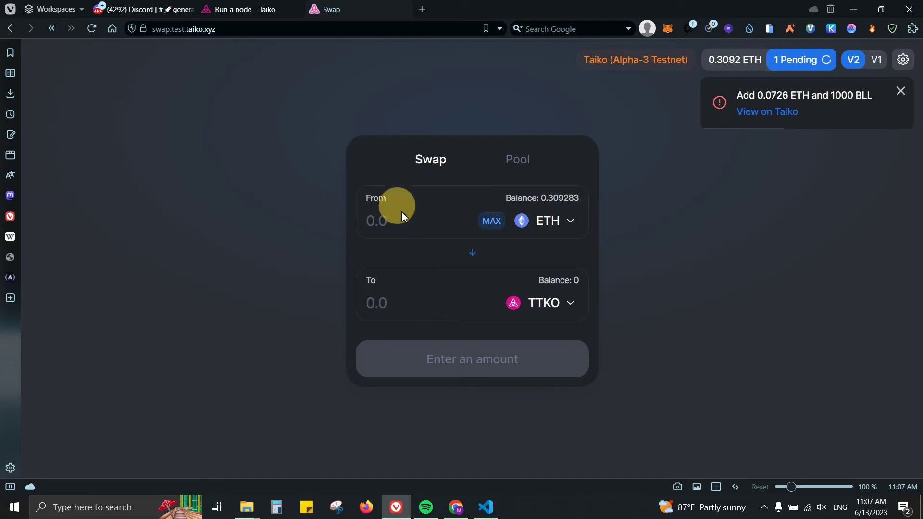
type("0.")
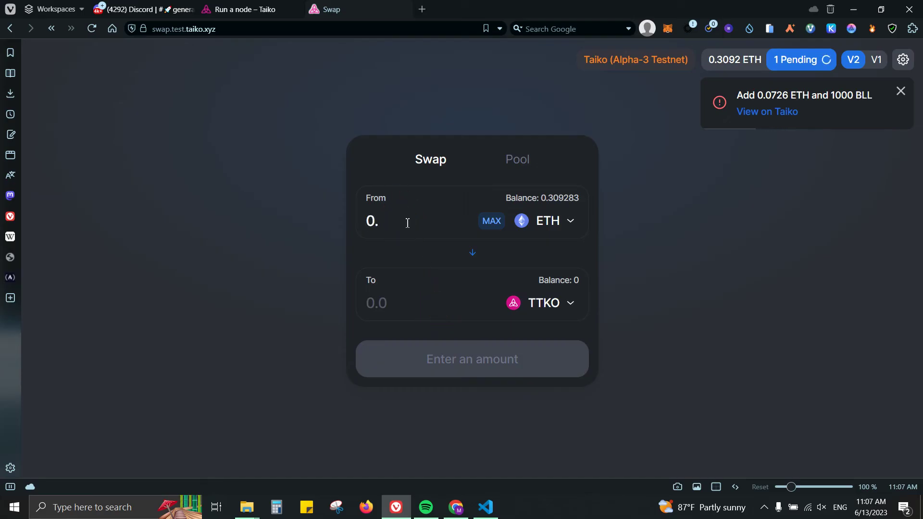
type("1")
Submit the 0.1 ETH to TTKO swap twice, dismissing each error, then reload the page
left_click(502, 374)
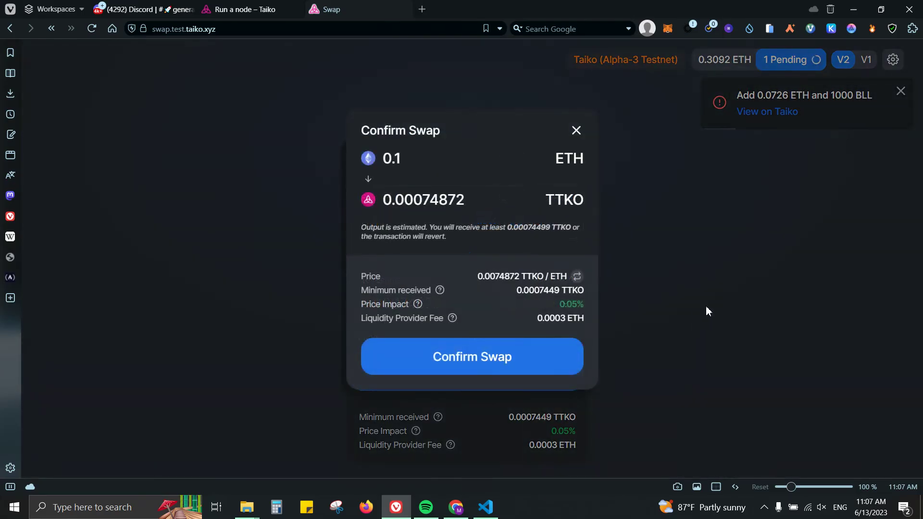
left_click(548, 360)
left_click(500, 336)
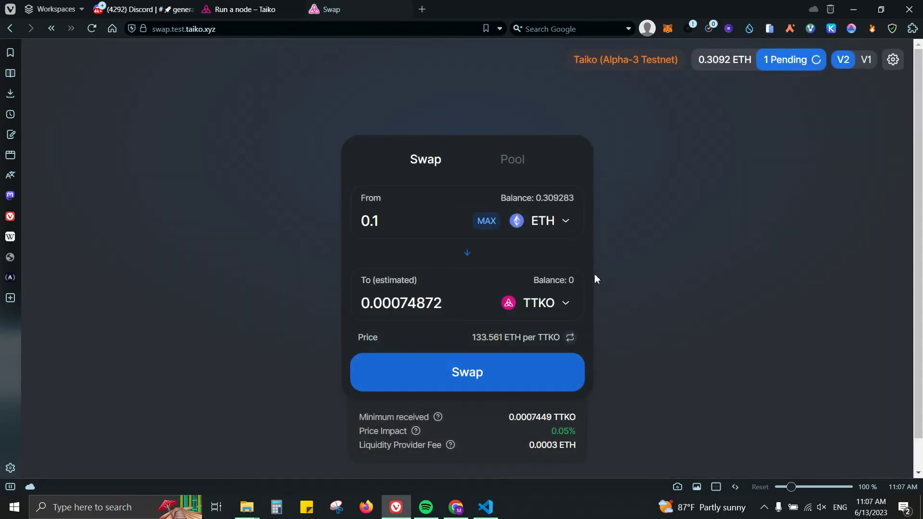
left_click(382, 226)
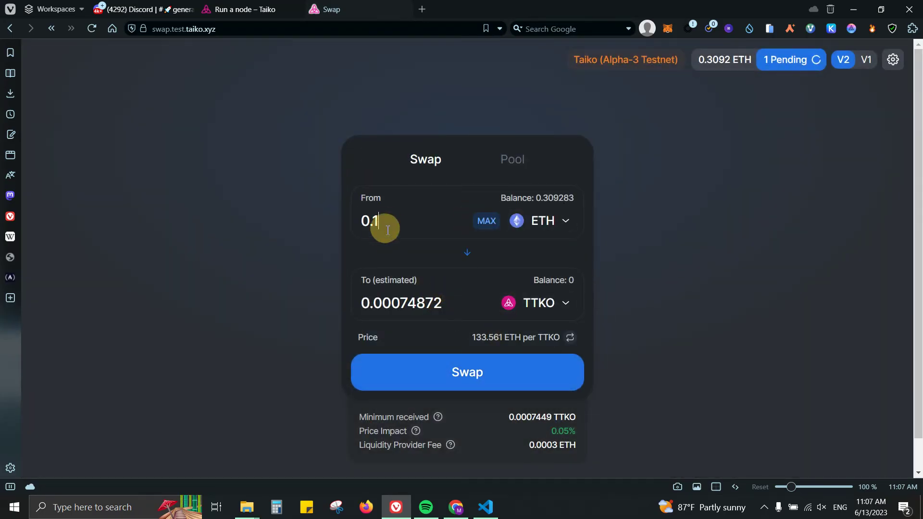
left_click(474, 371)
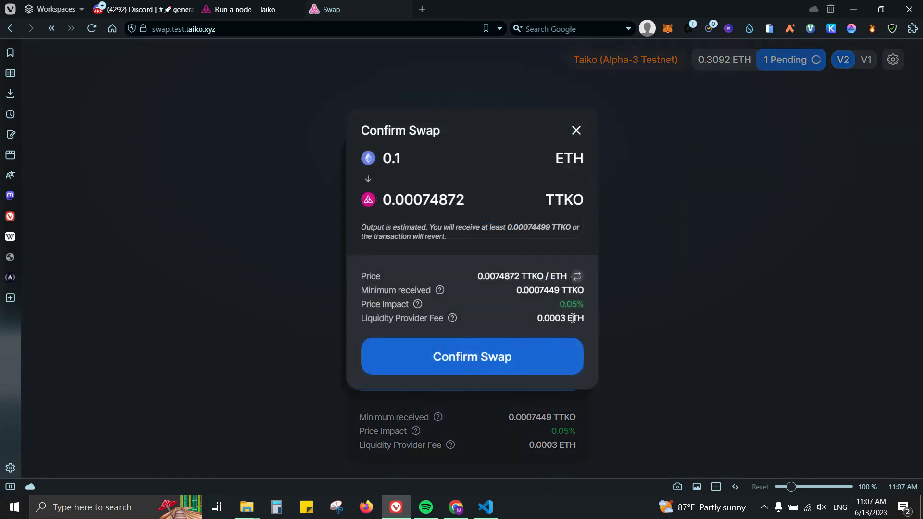
left_click(544, 355)
left_click(548, 341)
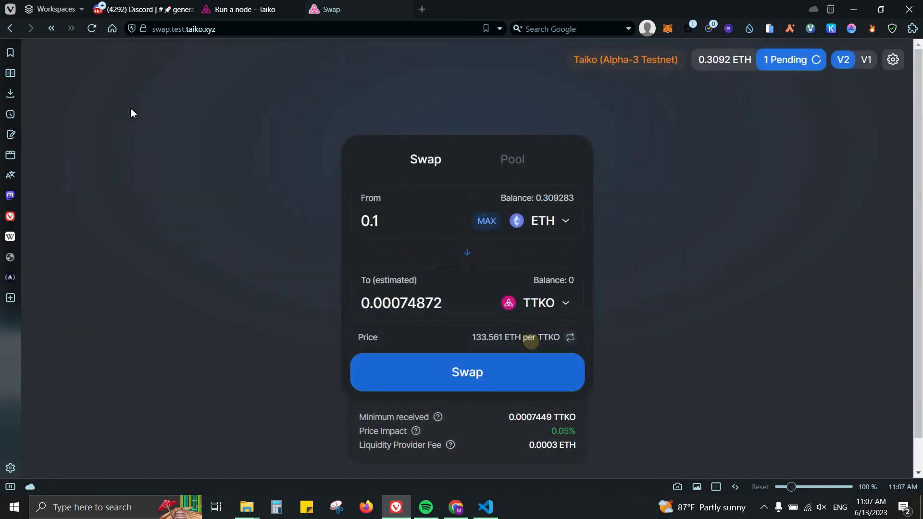
left_click(94, 33)
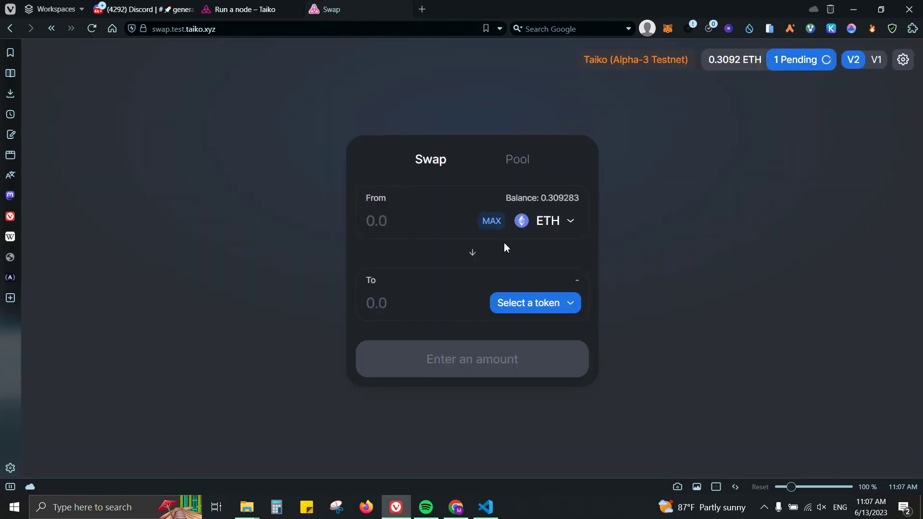
Set up a swap from 0.1 ETH to TTKO, replacing the estimated 14.5107 ETH amount
left_click(538, 303)
left_click(464, 292)
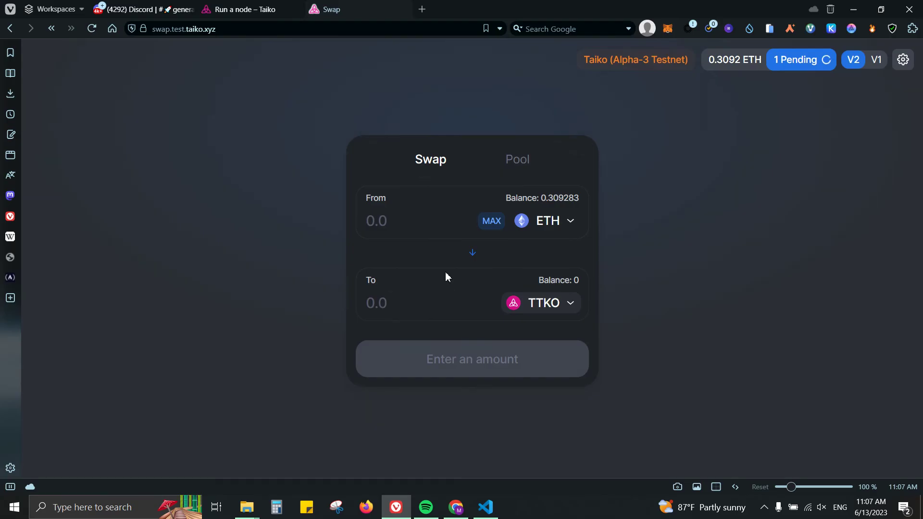
left_click(392, 301)
type("0")
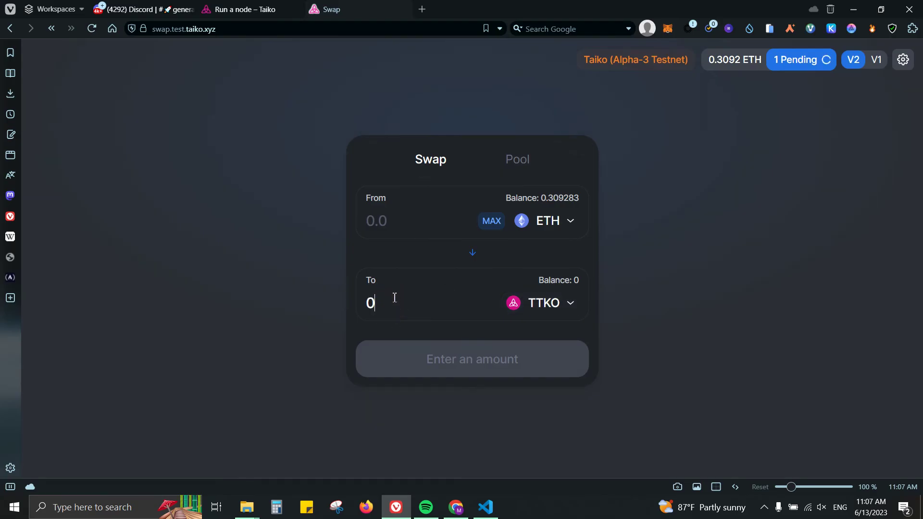
type(".1")
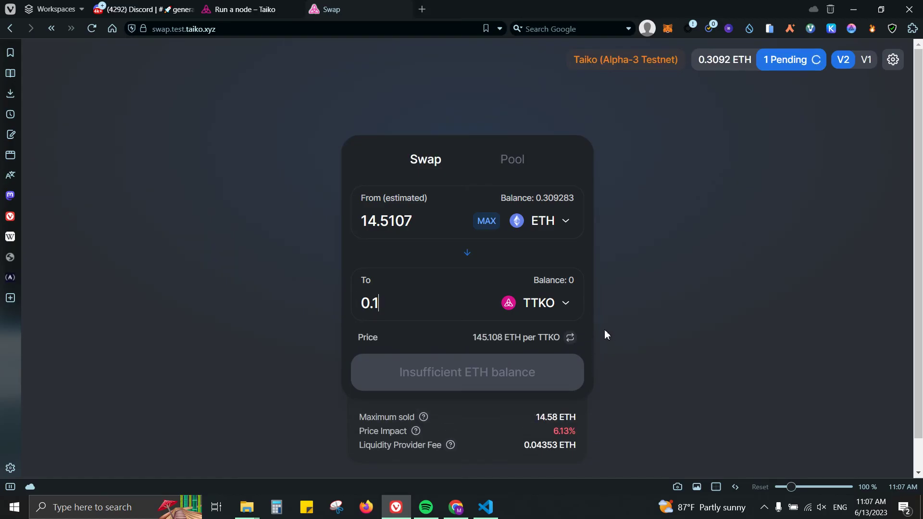
double_click(446, 228)
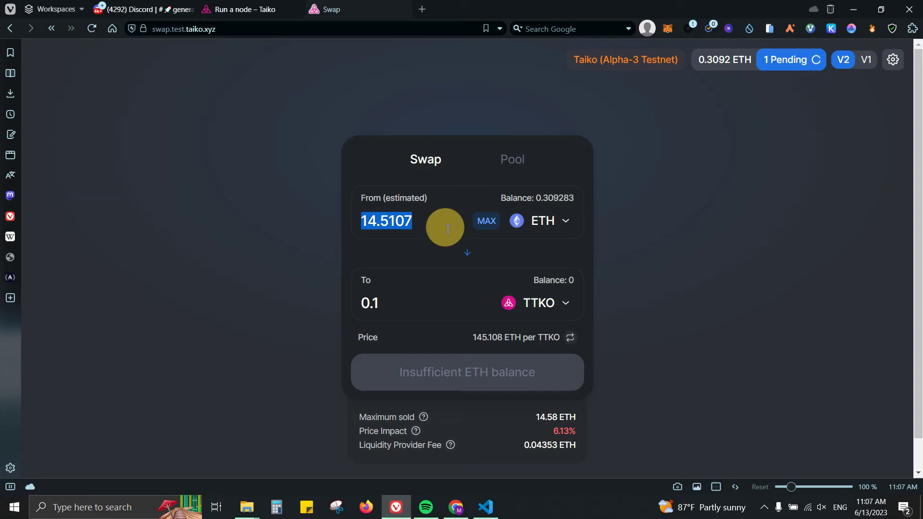
type("0.1")
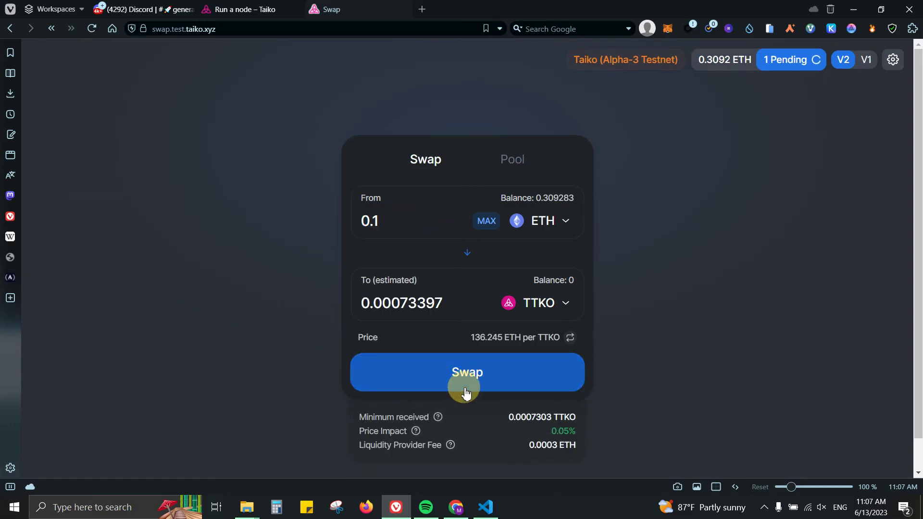
Confirm the 0.1 ETH to TTKO swap and approve the transaction in MetaMask
left_click(465, 374)
left_click(505, 363)
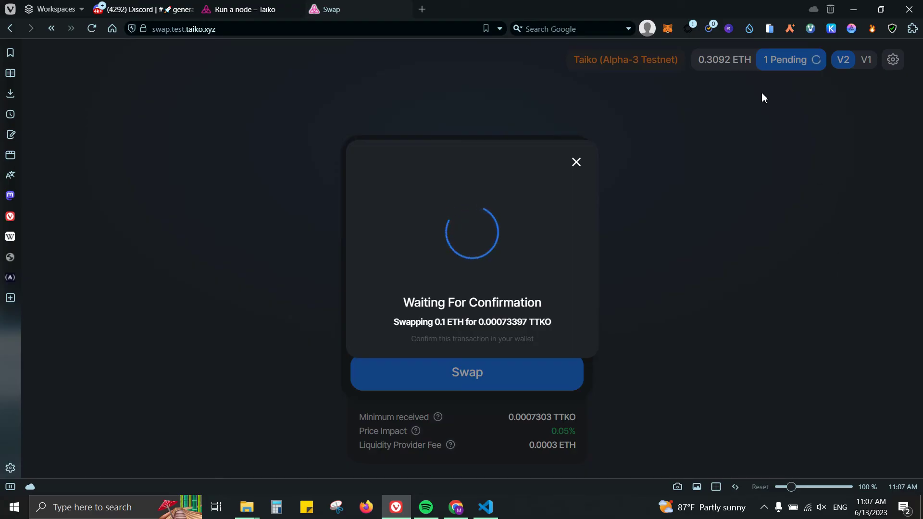
left_click(669, 29)
left_click(714, 379)
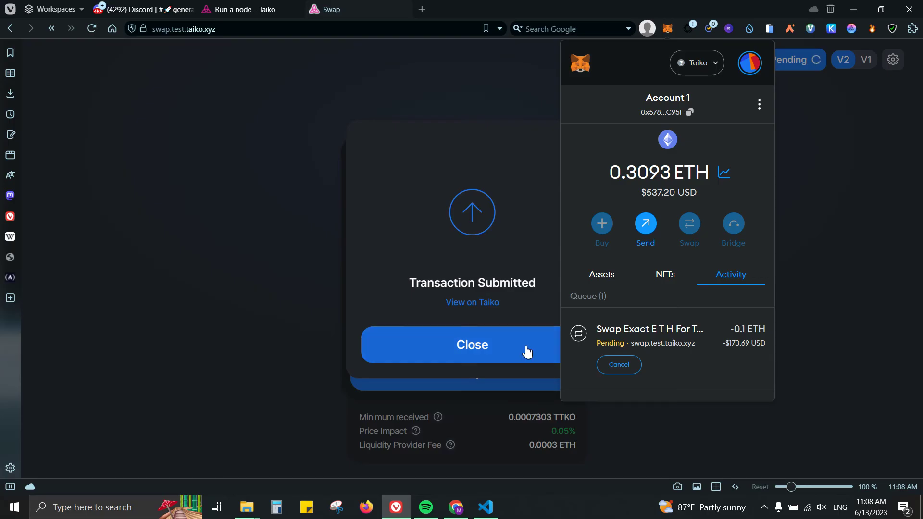
left_click(527, 353)
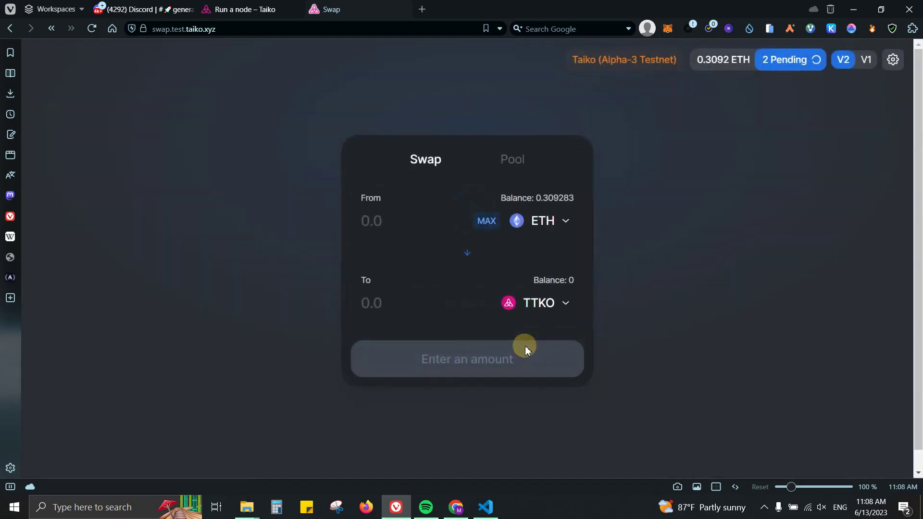
Start adding liquidity with ETH in the Pool section and open the second token list
left_click(495, 166)
left_click(550, 215)
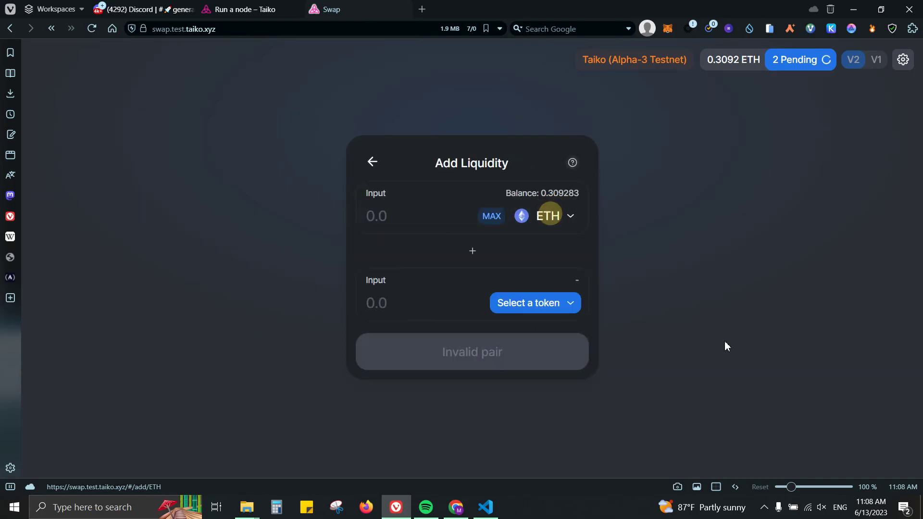
left_click(554, 307)
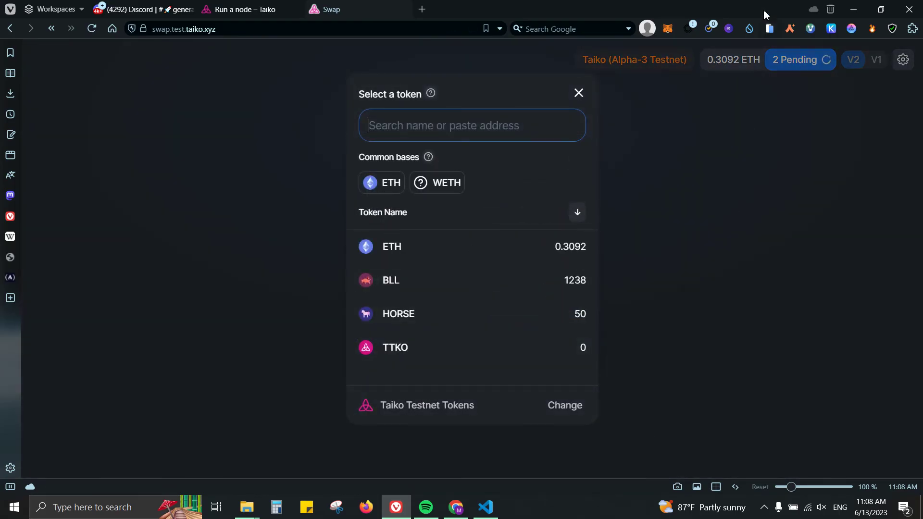
Speed up the pending swap transaction in MetaMask and submit it
left_click(668, 30)
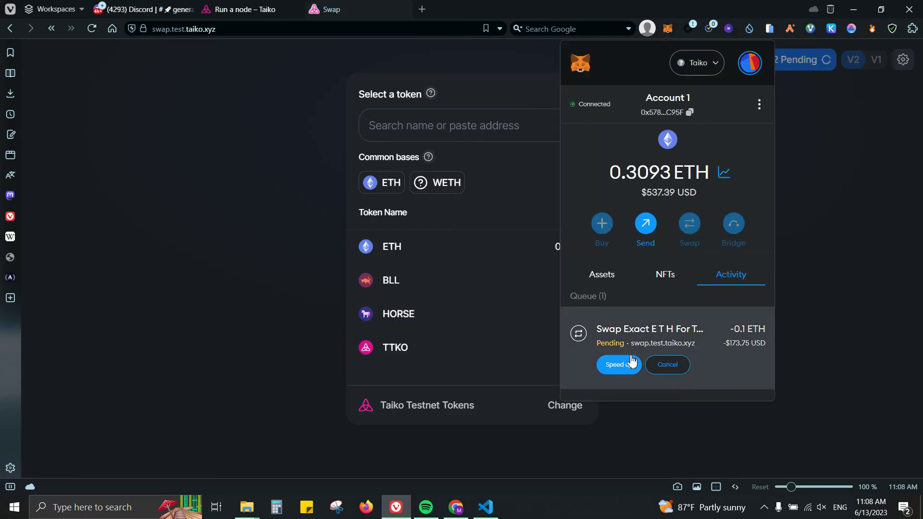
left_click(615, 366)
left_click(639, 297)
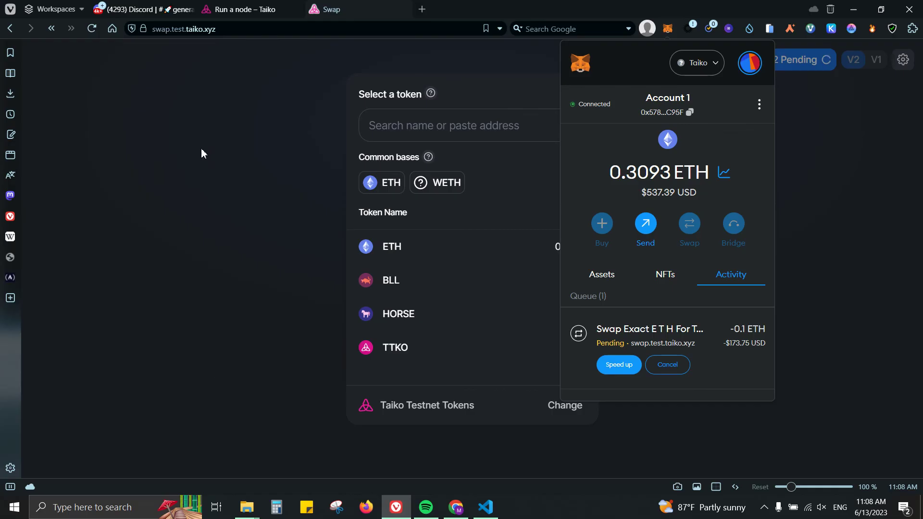
left_click(274, 148)
Reload the liquidity page and show the account's recent transactions
left_click(91, 28)
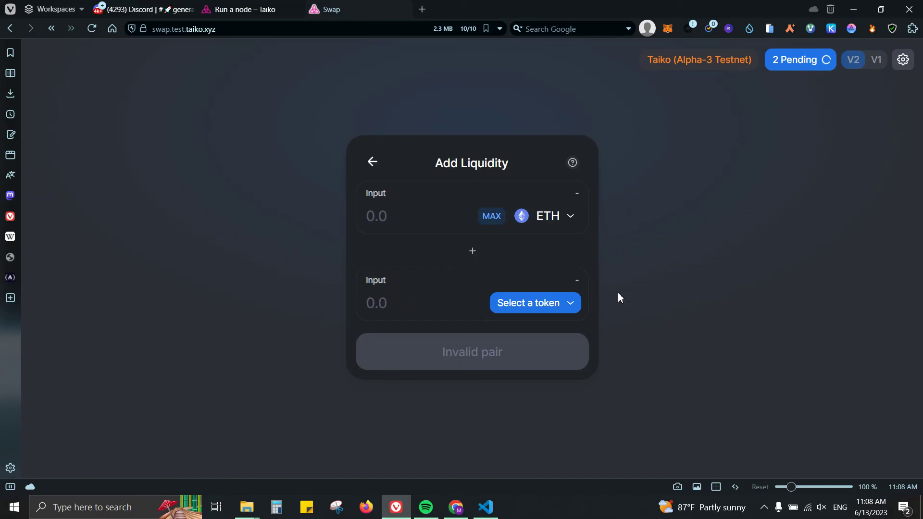
left_click(555, 310)
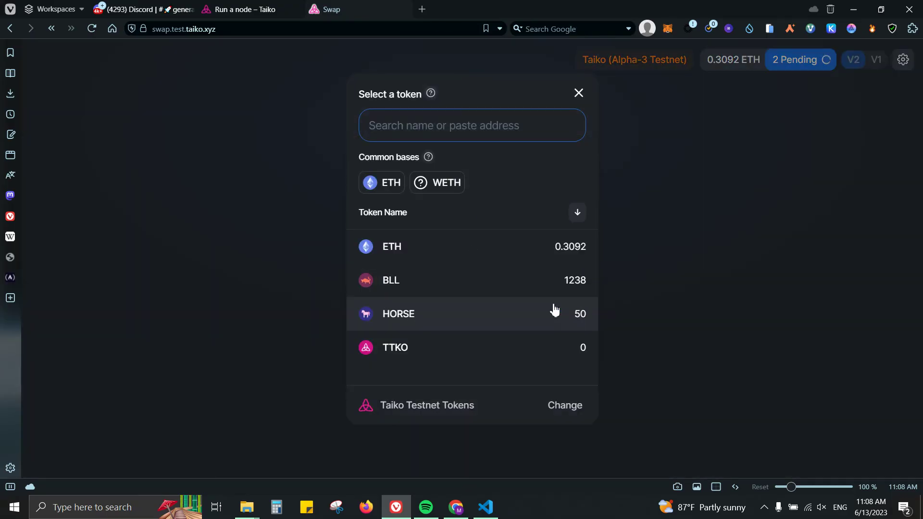
left_click(809, 226)
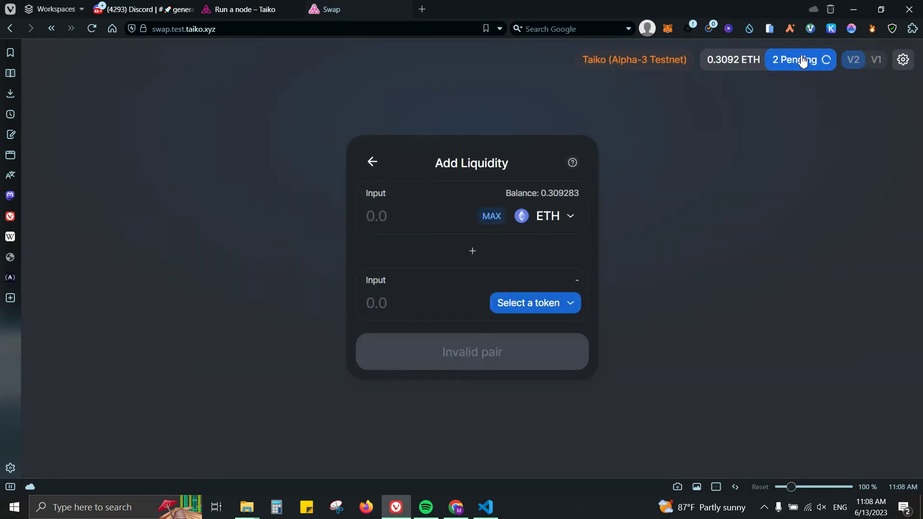
left_click(801, 60)
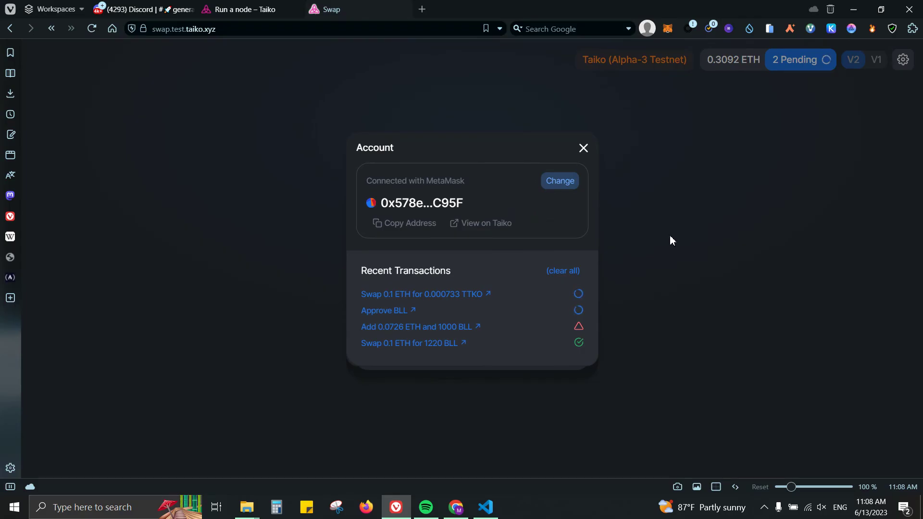
Recheck the recent transactions, then view wallet assets showing 0.3092 ETH and 0 TTKO
left_click(584, 149)
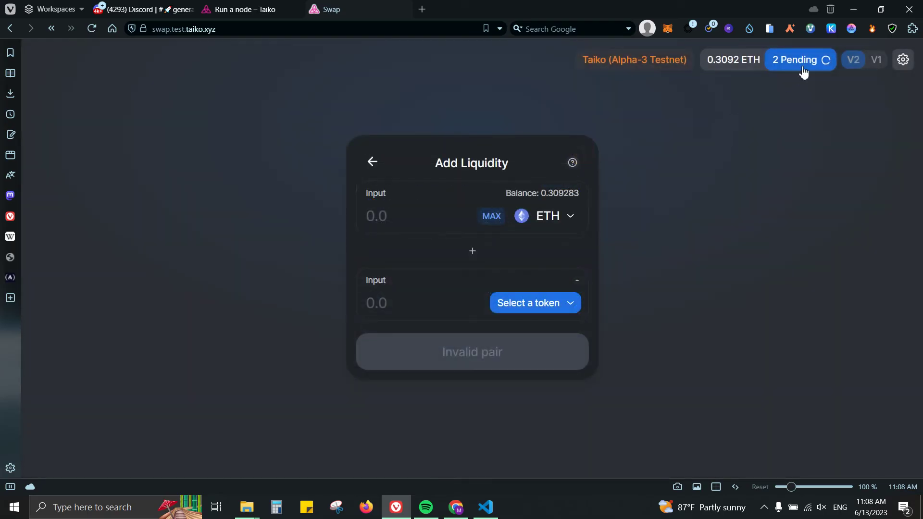
left_click(806, 59)
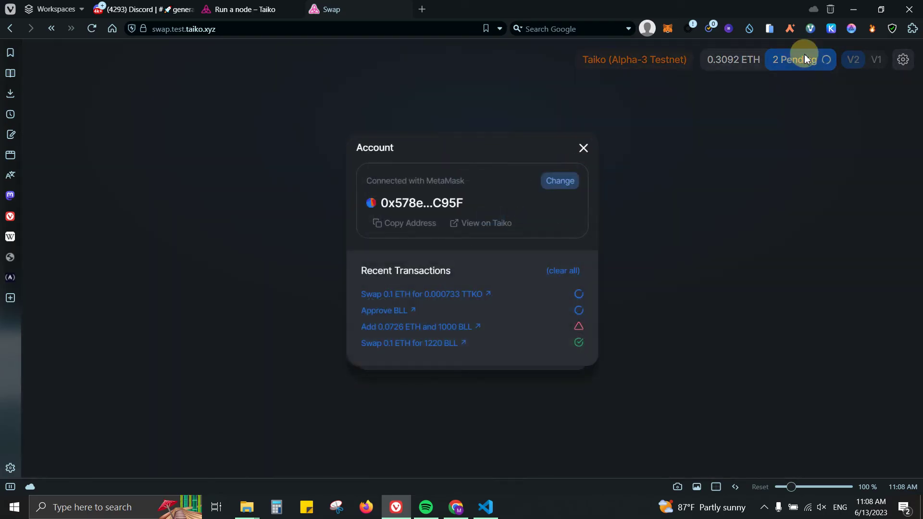
left_click(585, 149)
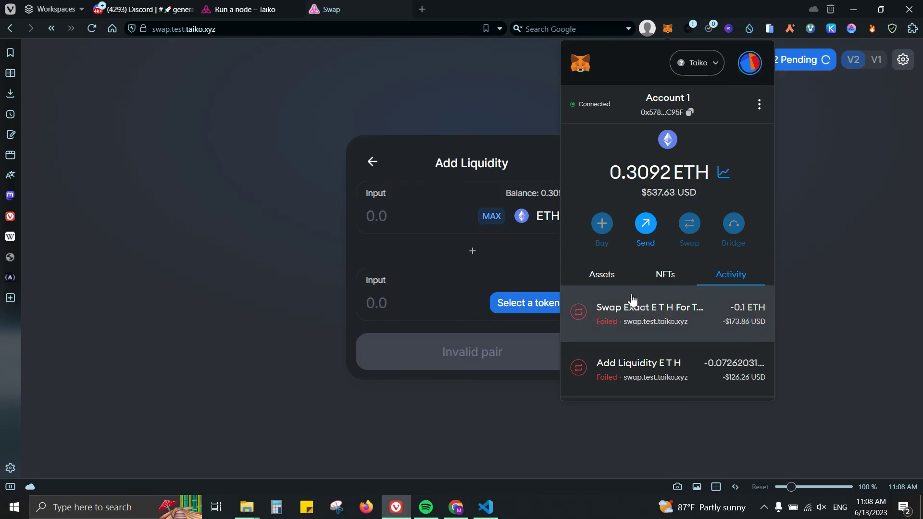
left_click(621, 278)
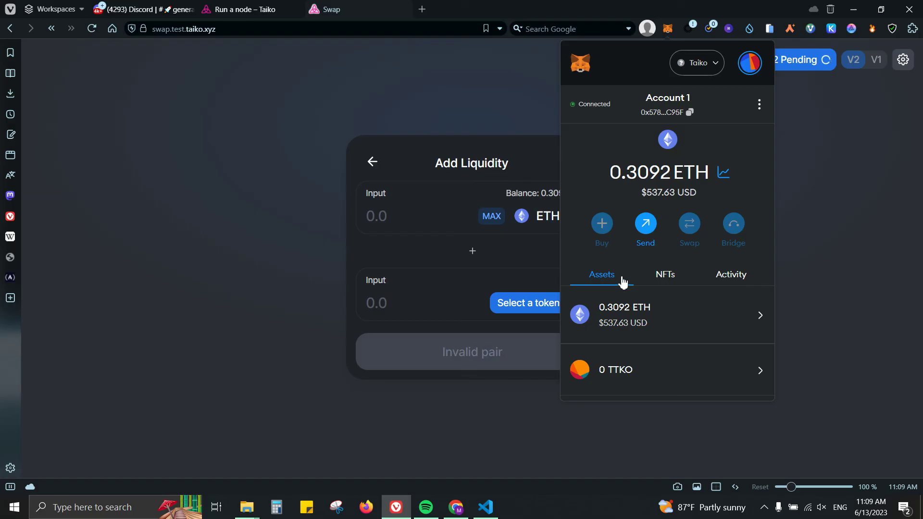
Close the MetaMask panel to return to Add Liquidity and reveal hidden system tray icons
left_click(827, 218)
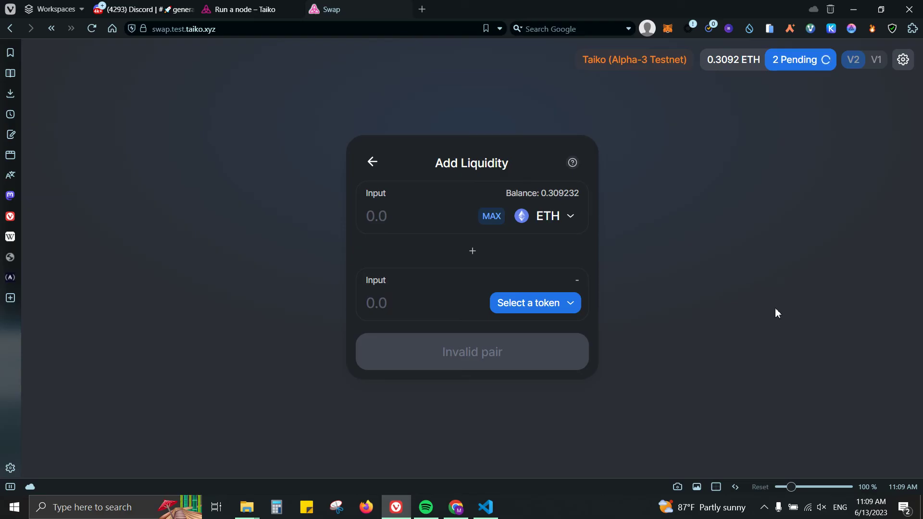
left_click(764, 507)
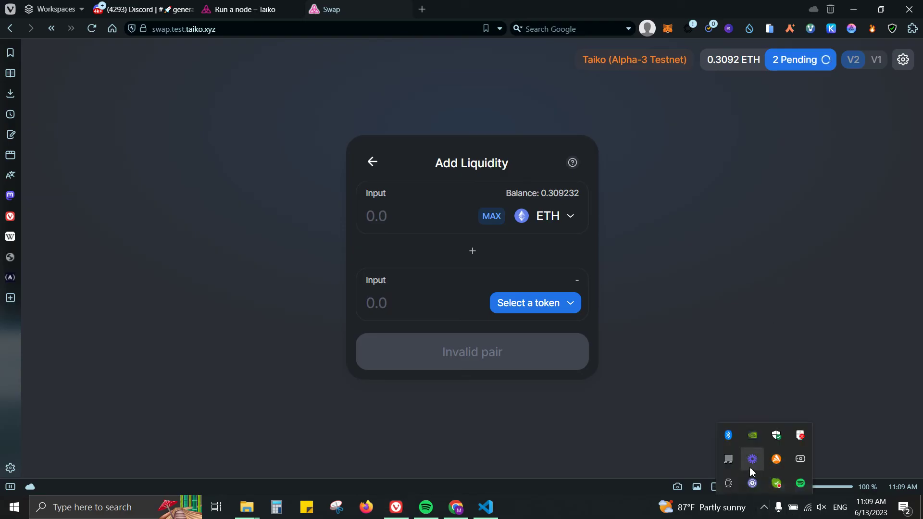